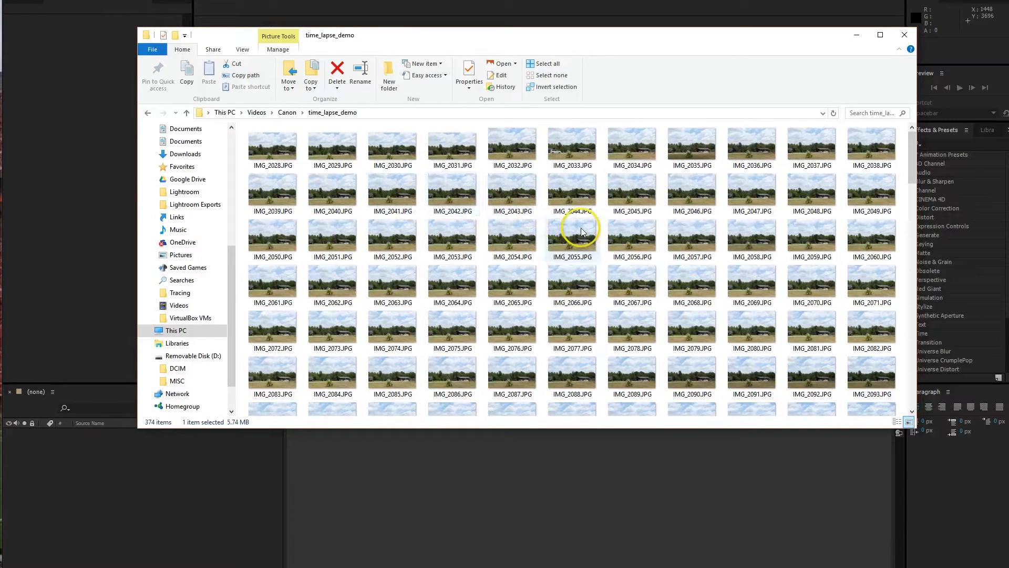
Step: Find the obstructed shot IMG_2301.JPG in the time_lapse_demo folder and delete it
{"action": "scroll", "coordinate": [723, 223], "scroll_direction": "down", "scroll_amount": 20}
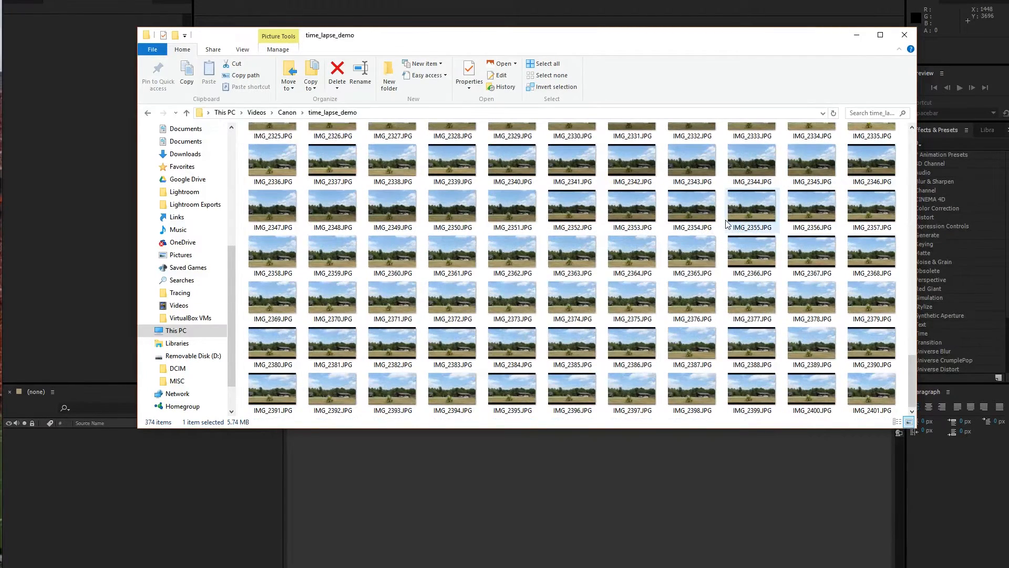
{"action": "scroll", "coordinate": [725, 224], "scroll_direction": "up", "scroll_amount": 8}
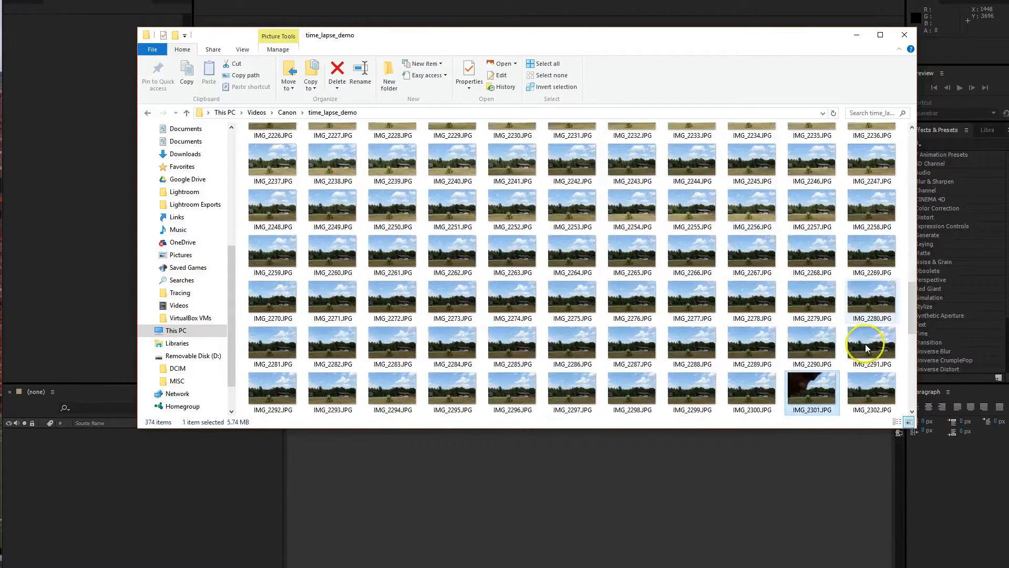
{"action": "left_click", "coordinate": [810, 372]}
{"action": "scroll", "coordinate": [810, 372], "scroll_direction": "down", "scroll_amount": 3}
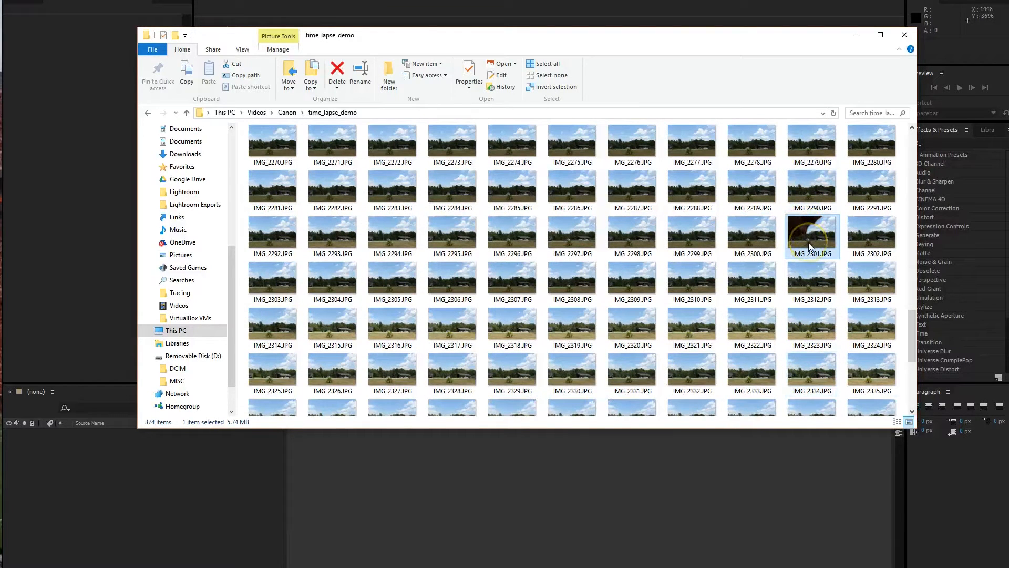
{"action": "double_click", "coordinate": [810, 234]}
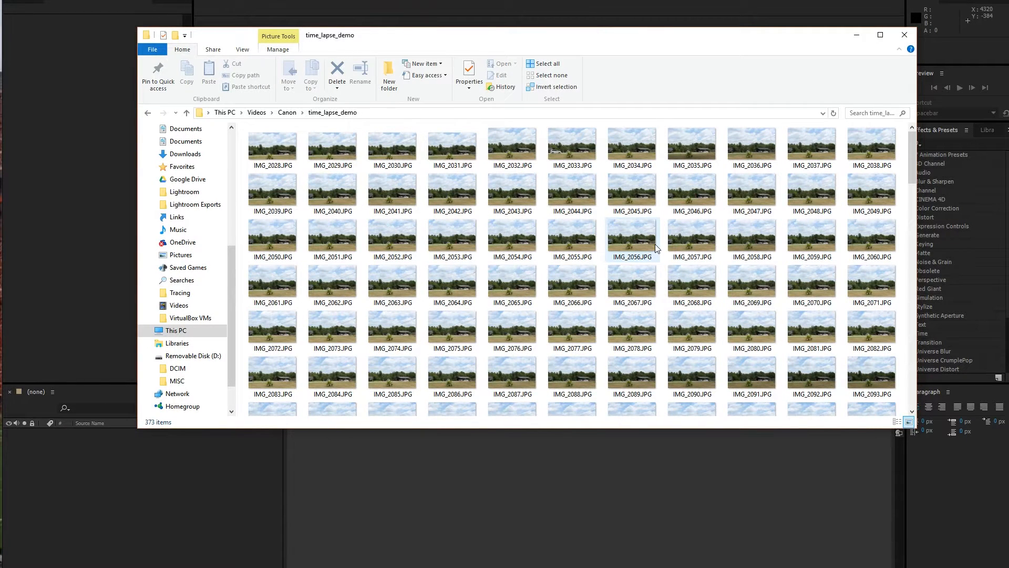
Step: Move the file browser window out of the way and reposition the Premiere Pro window
{"action": "left_click", "coordinate": [694, 42]}
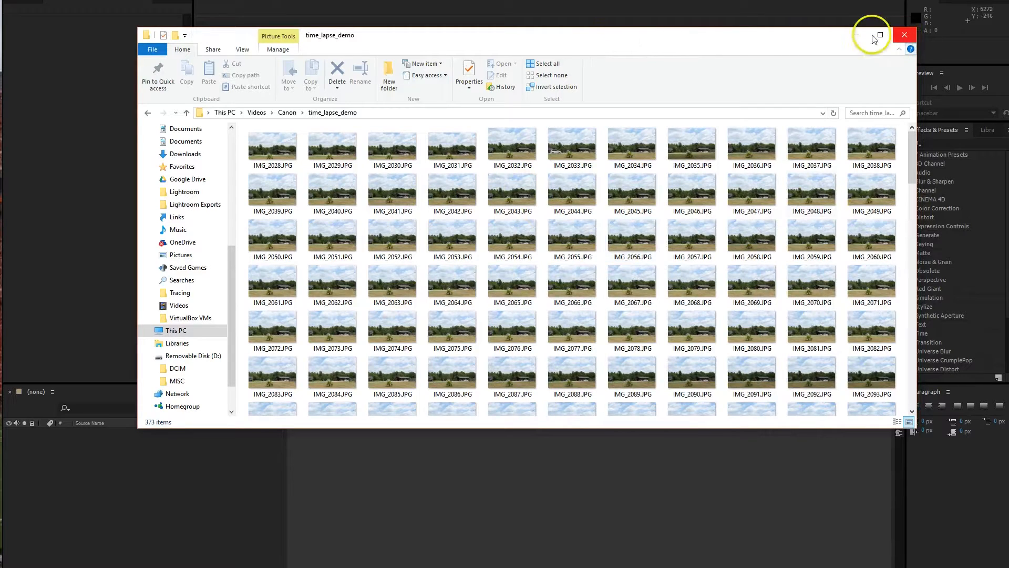
{"action": "left_click_drag", "start_coordinate": [712, 39], "coordinate": [1008, 38]}
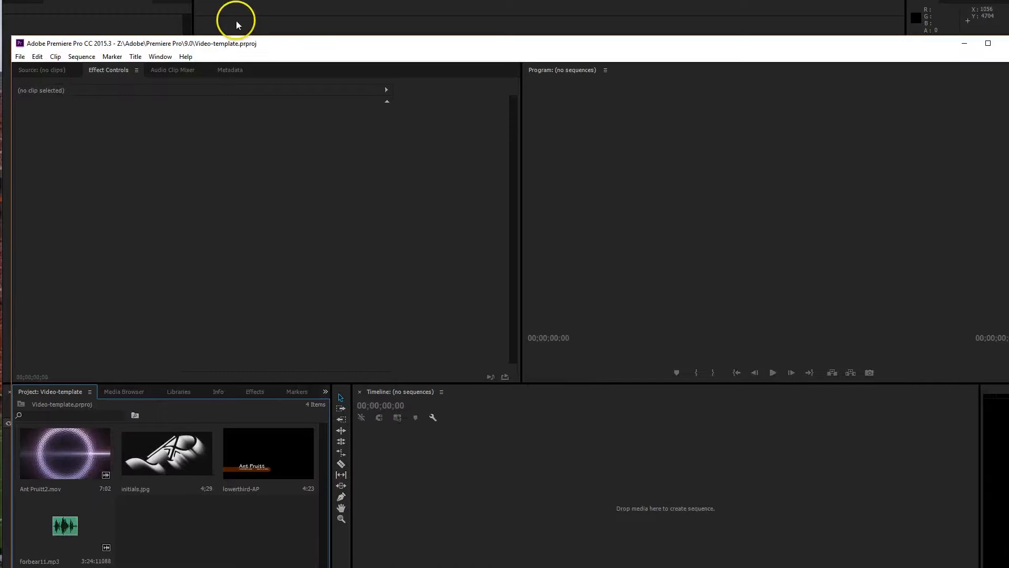
{"action": "left_click_drag", "start_coordinate": [241, 39], "coordinate": [236, 13]}
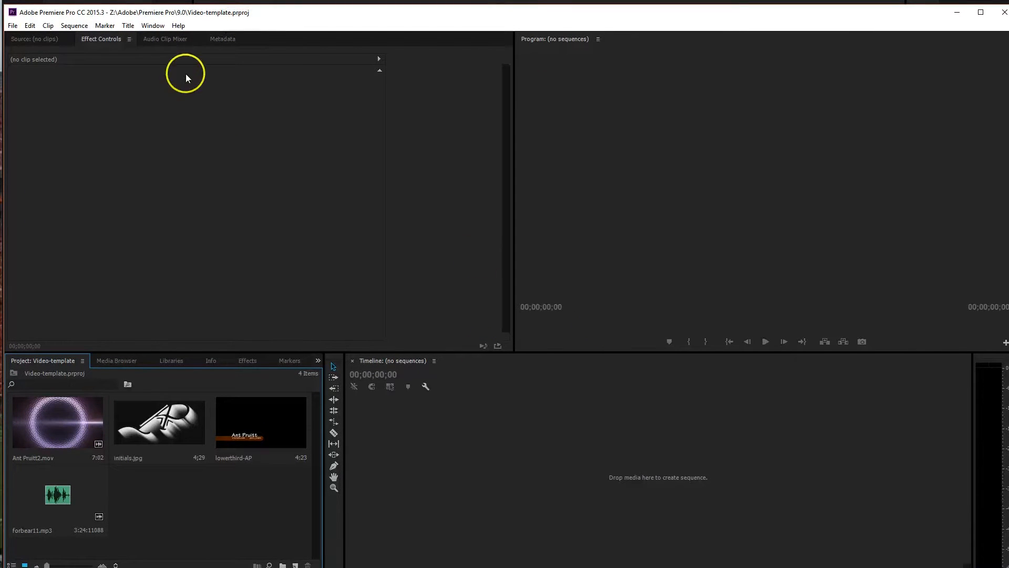
Step: Close the current project and reopen Video-template from the recent projects
{"action": "left_click", "coordinate": [12, 25]}
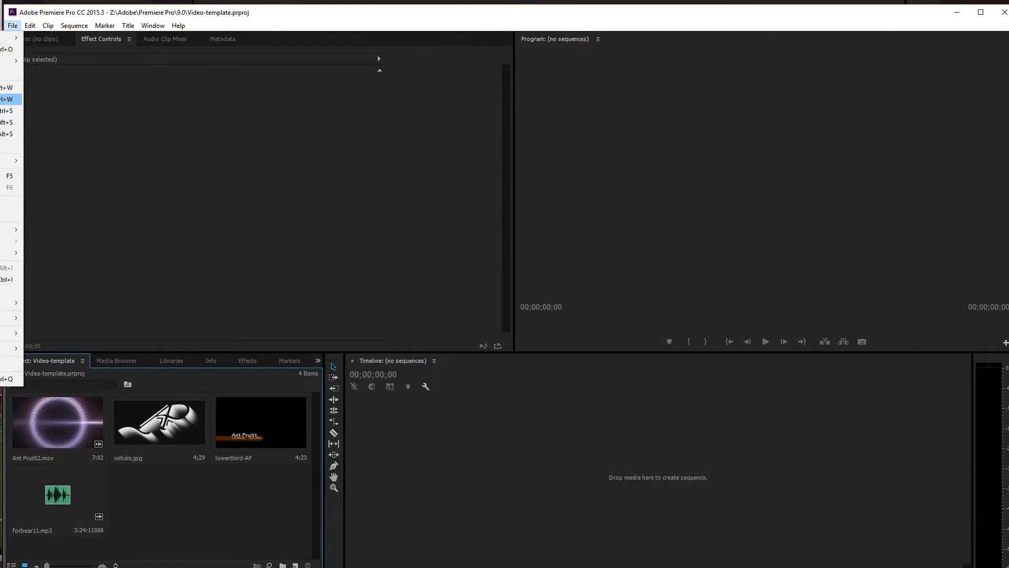
{"action": "key", "text": "Return"}
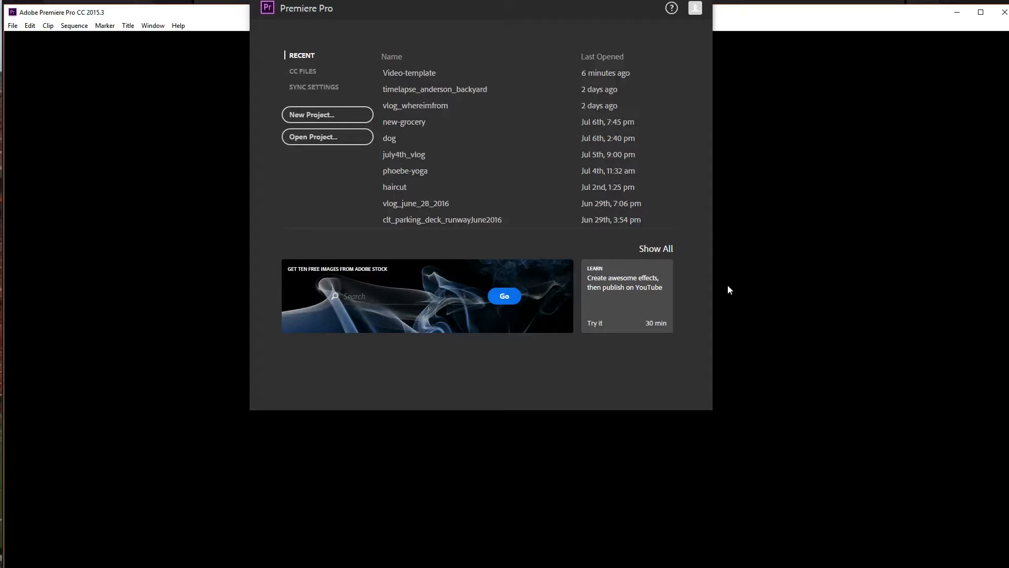
{"action": "left_click", "coordinate": [419, 78]}
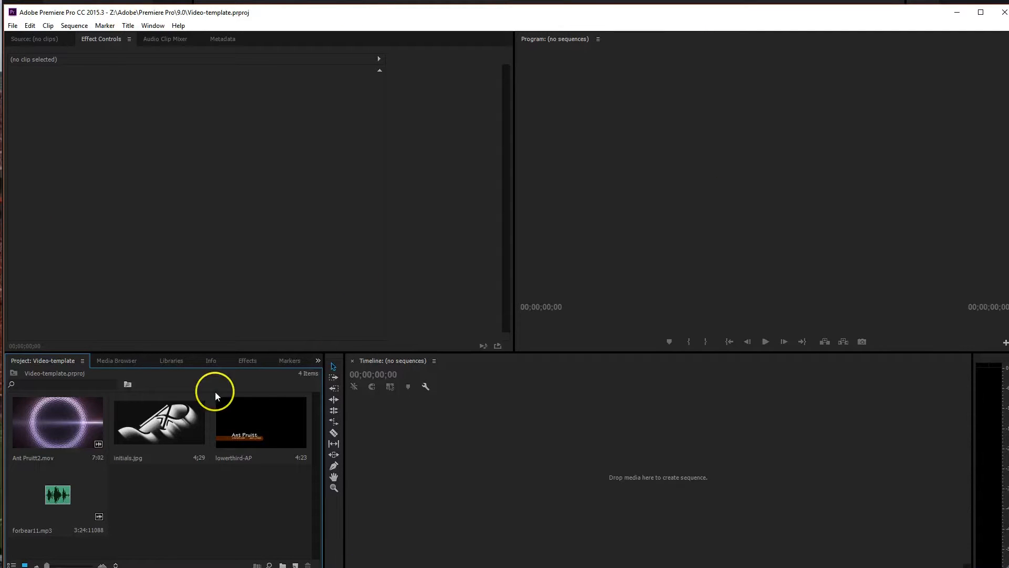
Step: Start importing media and browse to the time_lapse_demo folder in Videos > Canon
{"action": "double_click", "coordinate": [202, 502]}
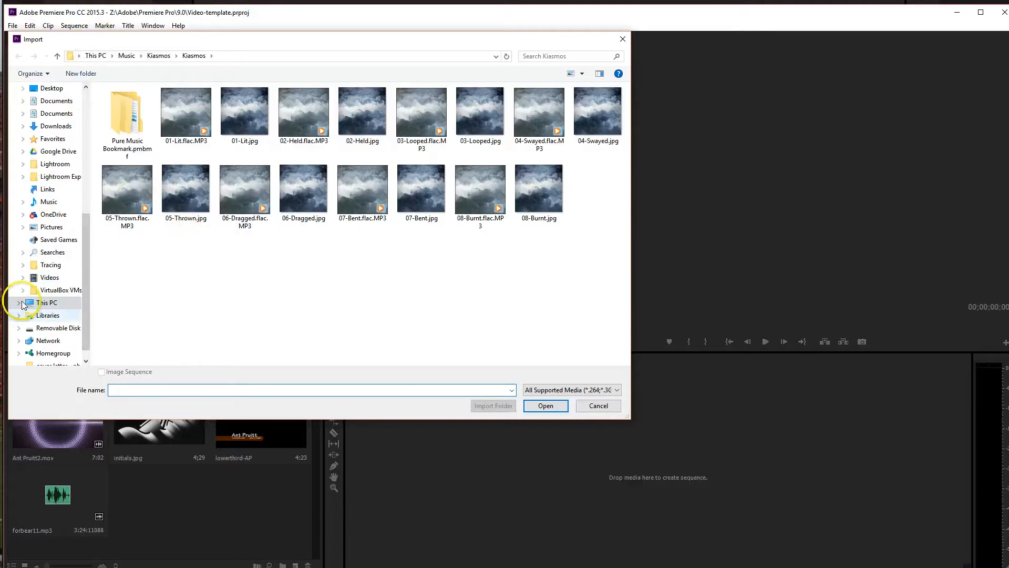
{"action": "left_click", "coordinate": [50, 277]}
{"action": "left_click", "coordinate": [182, 121]}
{"action": "double_click", "coordinate": [179, 122]}
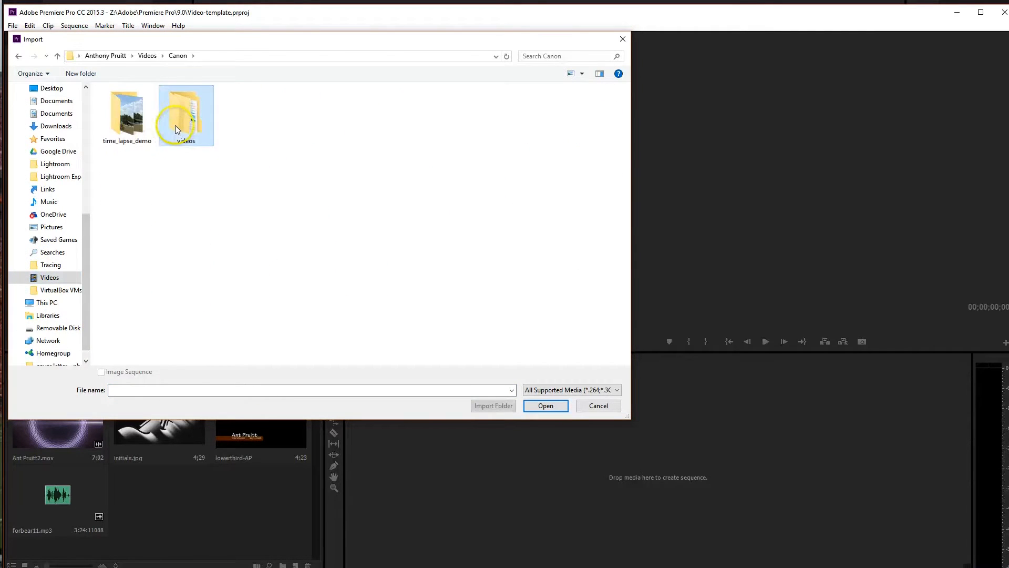
{"action": "double_click", "coordinate": [129, 114]}
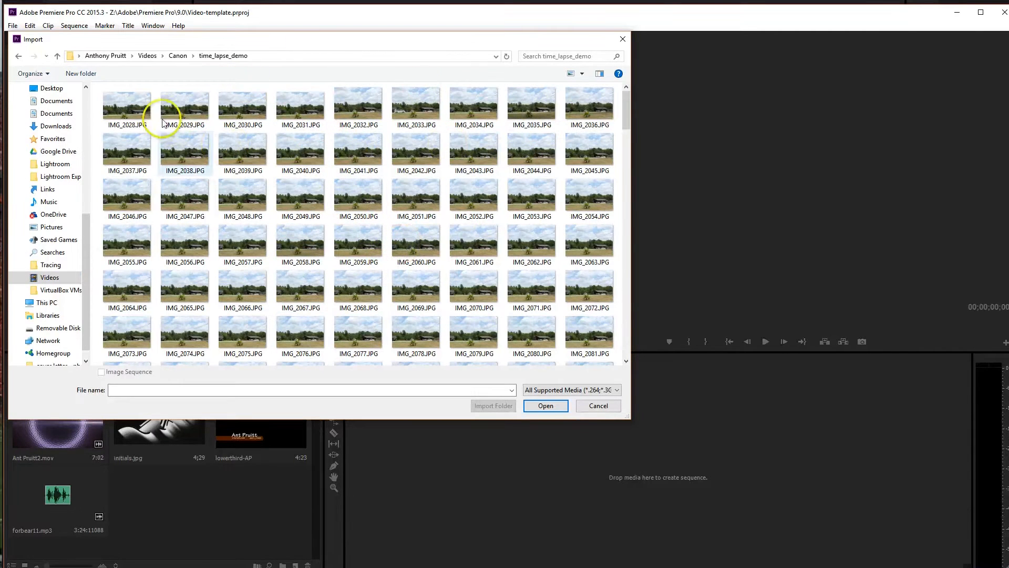
Step: Import only the first four photos, IMG_2028.JPG to IMG_2031.JPG, as separate stills
{"action": "left_click", "coordinate": [133, 109]}
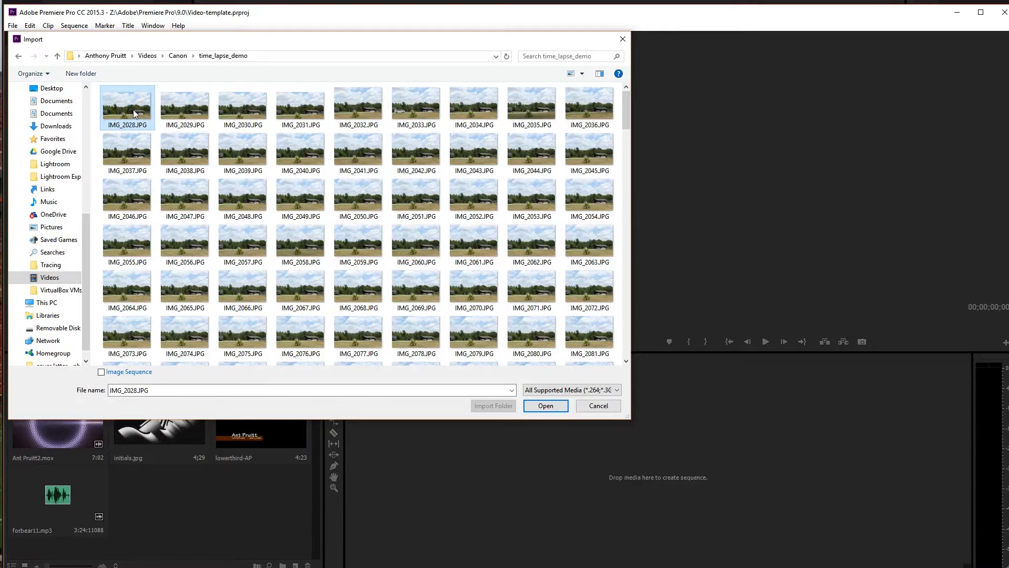
{"action": "key", "text": "ctrl+a"}
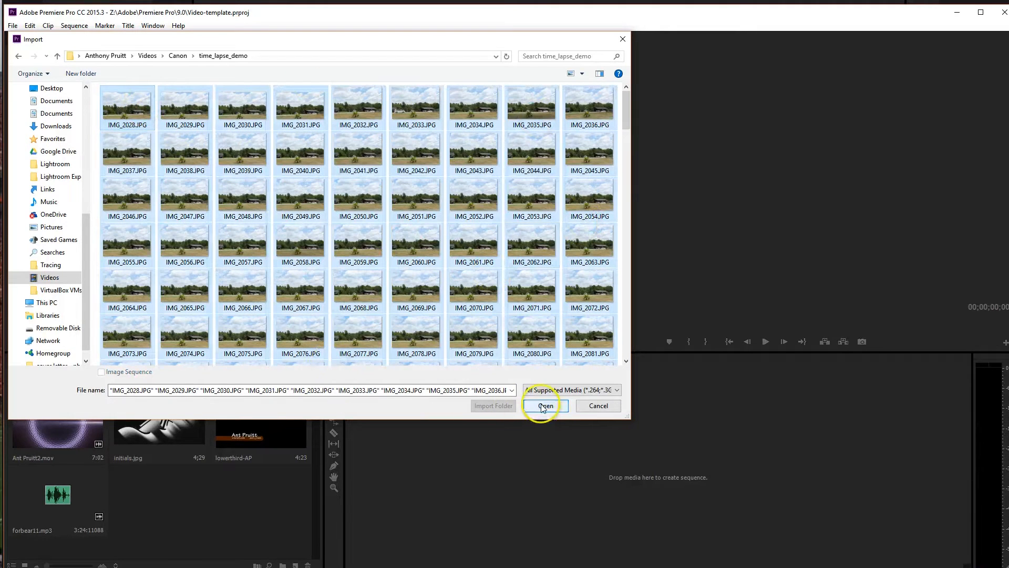
{"action": "left_click", "coordinate": [476, 200]}
{"action": "left_click", "coordinate": [150, 125]}
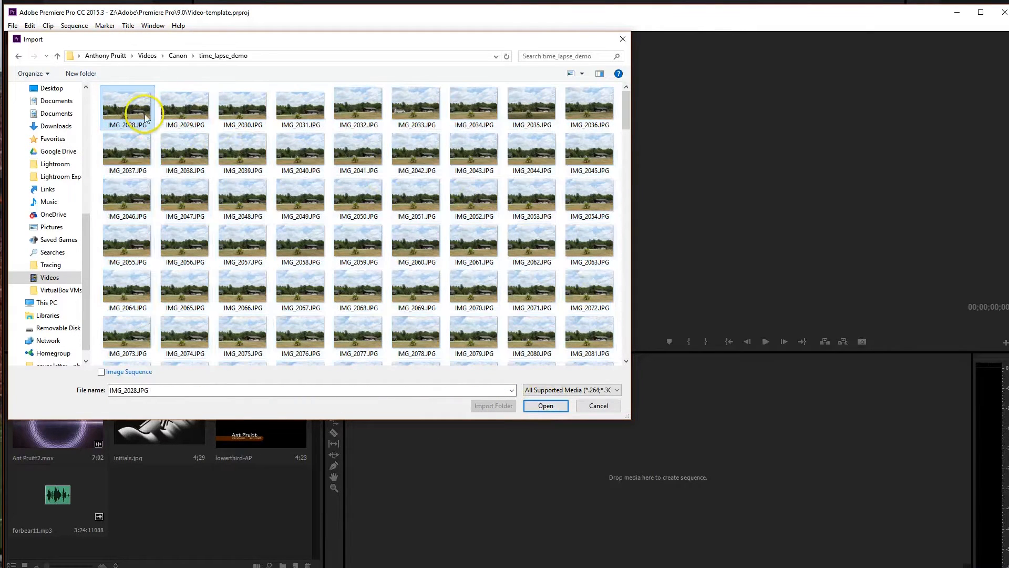
{"action": "left_click", "coordinate": [310, 112], "text": "shift"}
{"action": "left_click", "coordinate": [551, 406]}
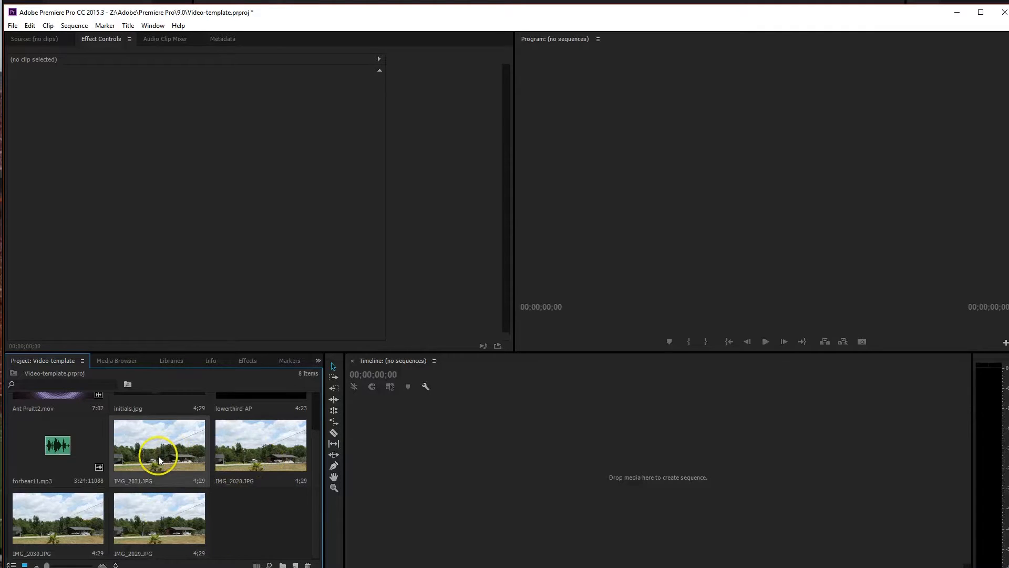
Step: Create a sequence in the timeline from the four imported stills
{"action": "left_click", "coordinate": [165, 513], "text": "shift"}
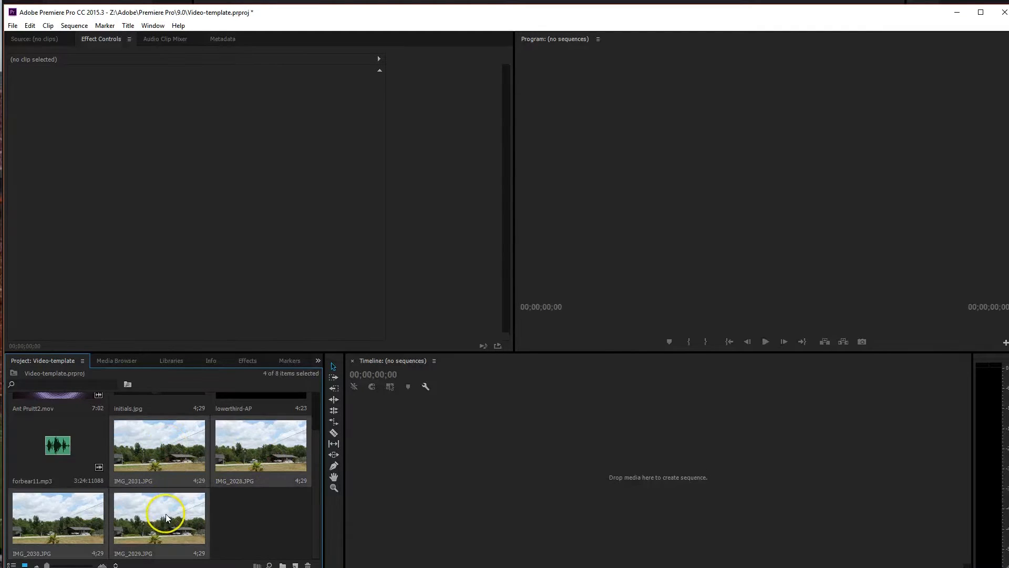
{"action": "left_click_drag", "start_coordinate": [530, 478], "coordinate": [530, 478]}
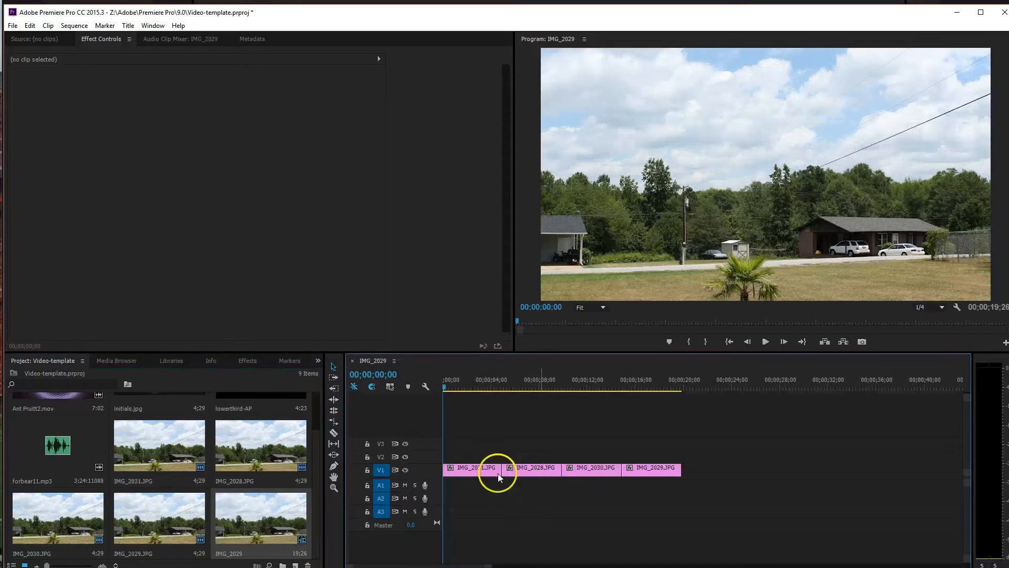
Step: Play part of the four-still sequence as a preview and undo the sequence's creation
{"action": "left_click", "coordinate": [766, 342]}
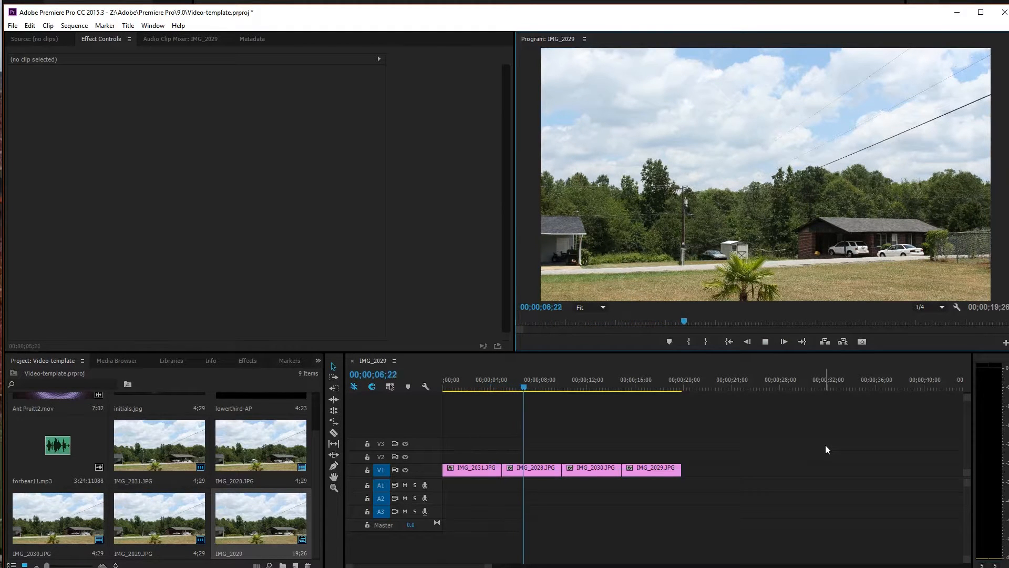
{"action": "left_click", "coordinate": [765, 342]}
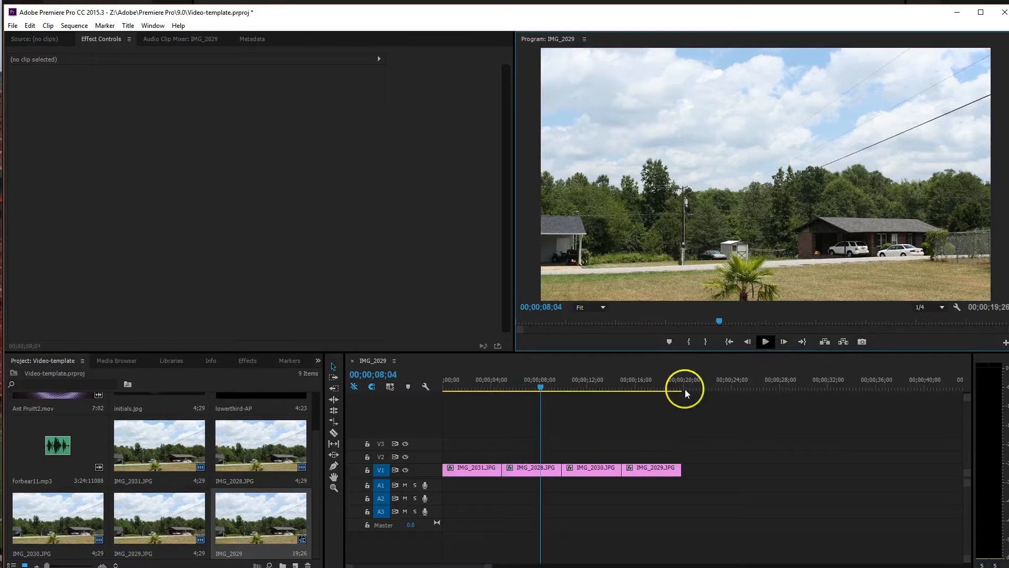
{"action": "key", "text": "Home"}
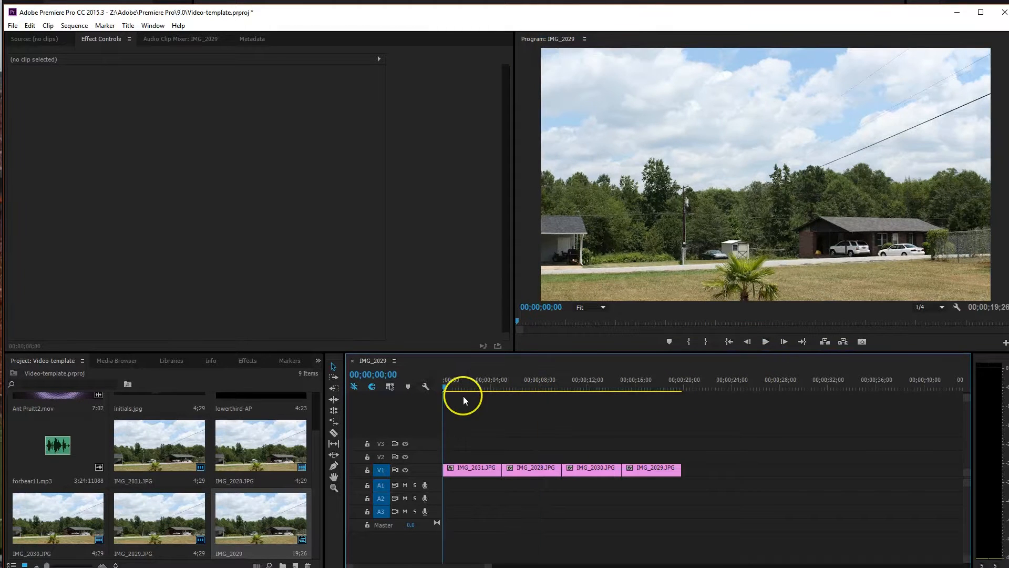
{"action": "key", "text": "ctrl+z"}
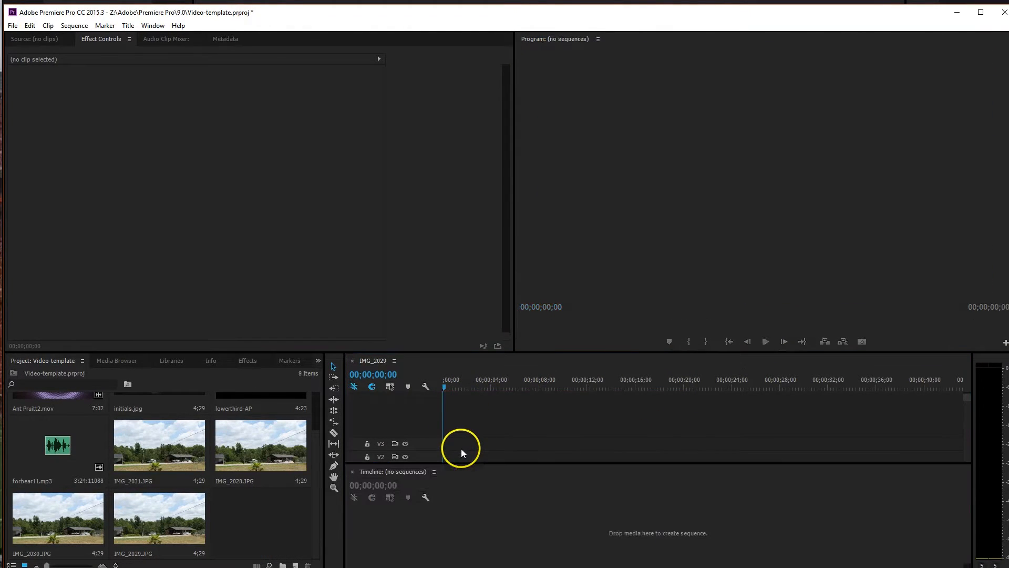
Step: Import the time_lapse_demo photos as one clip, starting at IMG_2028.JPG with the Image Sequence option enabled
{"action": "double_click", "coordinate": [228, 499]}
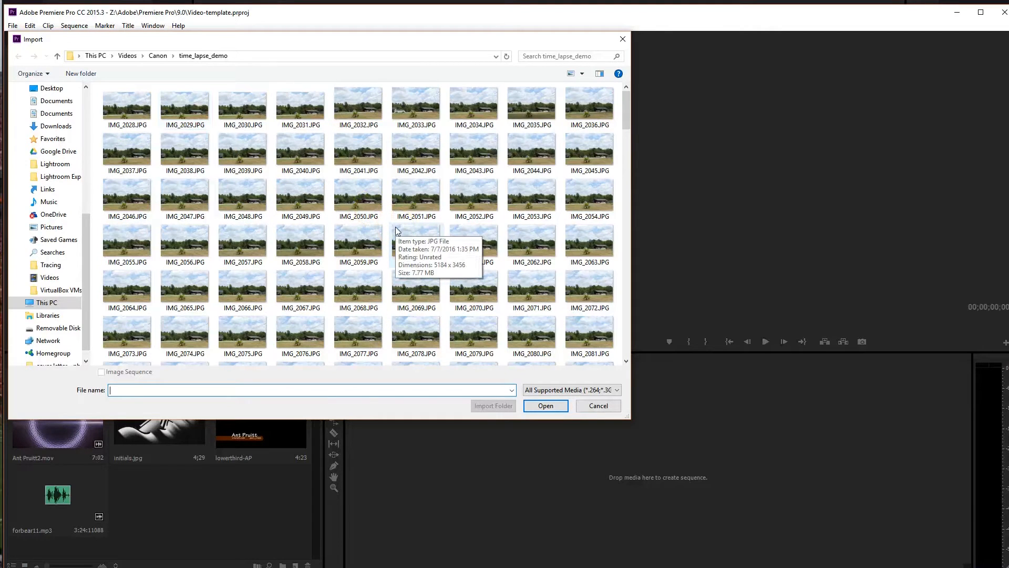
{"action": "left_click", "coordinate": [135, 111]}
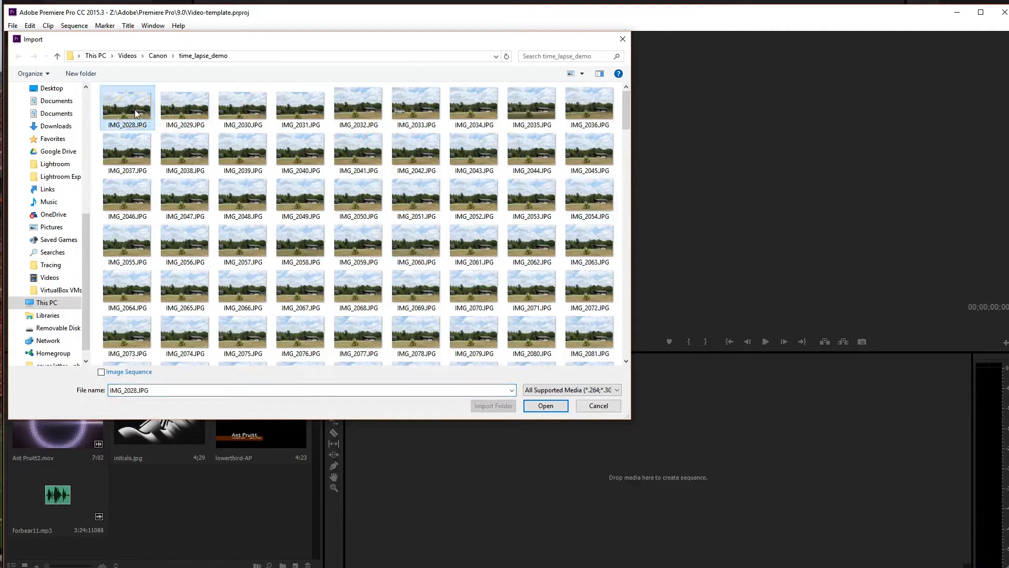
{"action": "left_click", "coordinate": [101, 372]}
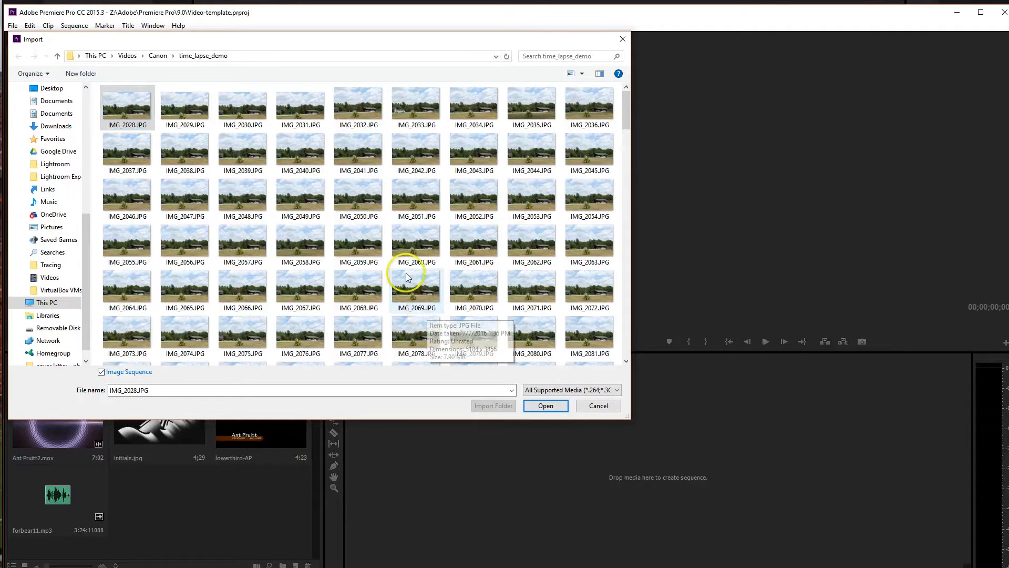
{"action": "left_click", "coordinate": [126, 124]}
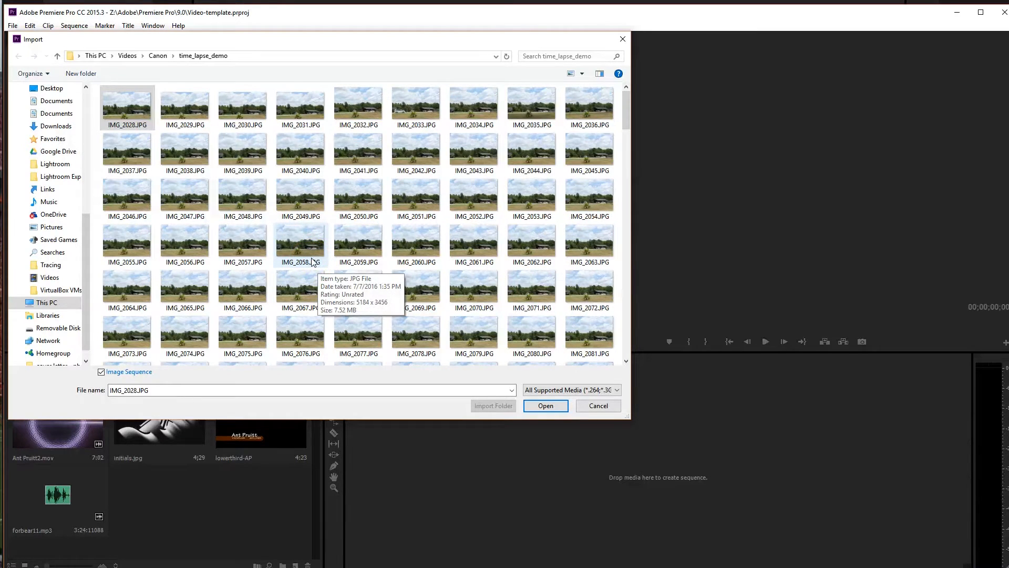
{"action": "left_click", "coordinate": [546, 405]}
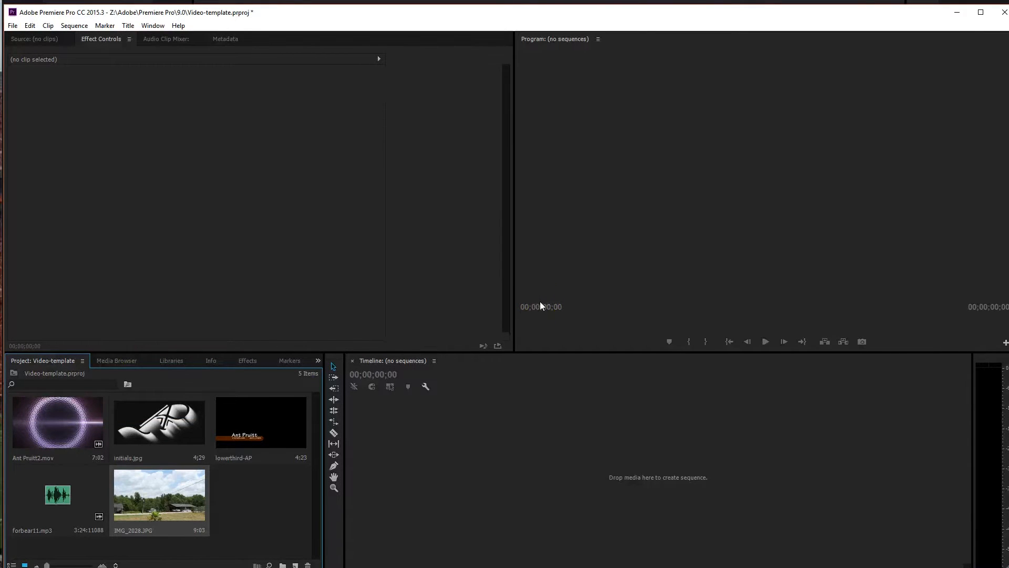
Step: Create a timeline sequence from the imported IMG_2028.JPG image sequence and select its clip on track V1
{"action": "left_click", "coordinate": [251, 532]}
{"action": "left_click", "coordinate": [146, 499]}
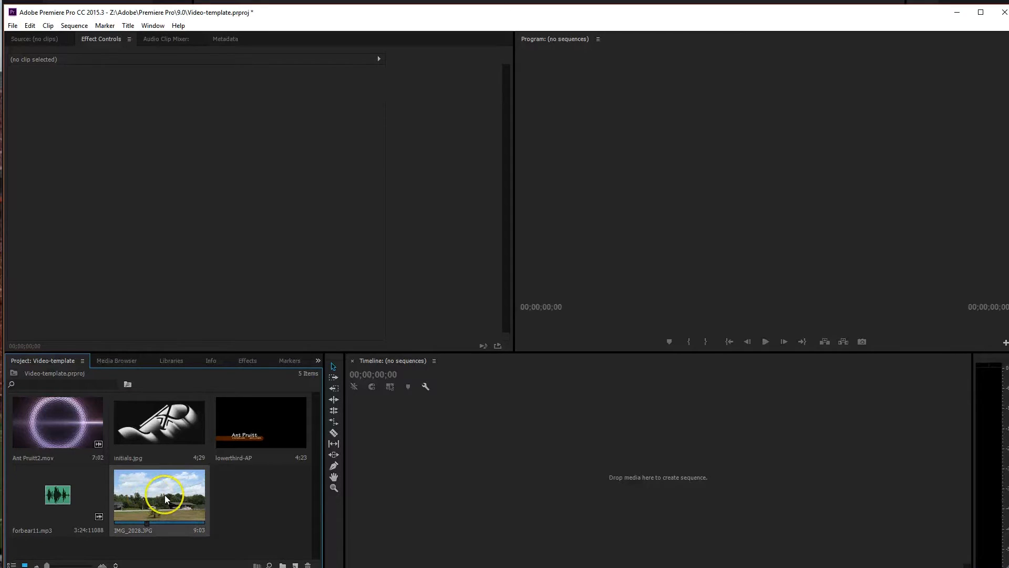
{"action": "left_click_drag", "start_coordinate": [160, 496], "coordinate": [374, 468]}
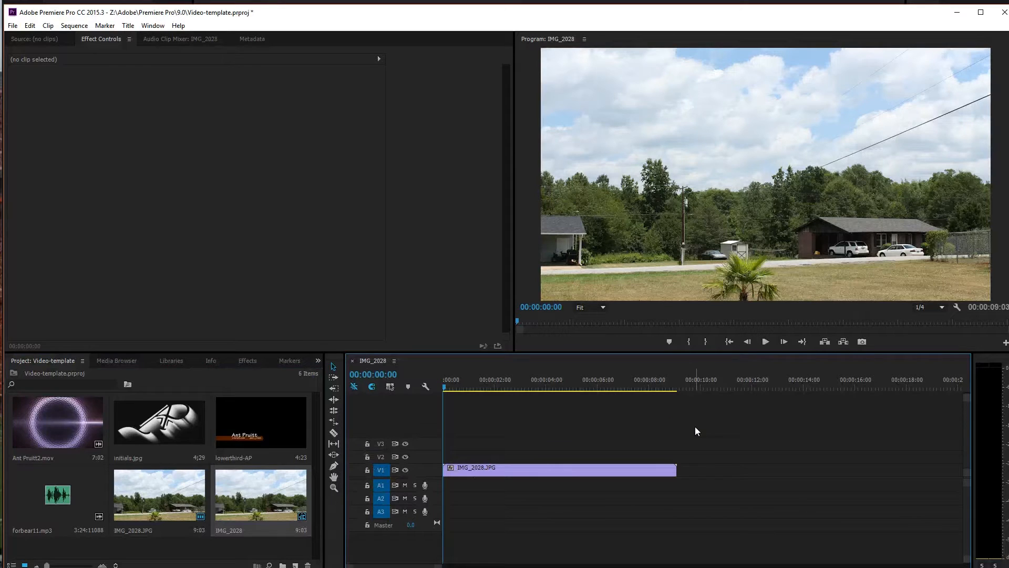
{"action": "left_click", "coordinate": [714, 397]}
{"action": "left_click", "coordinate": [548, 474]}
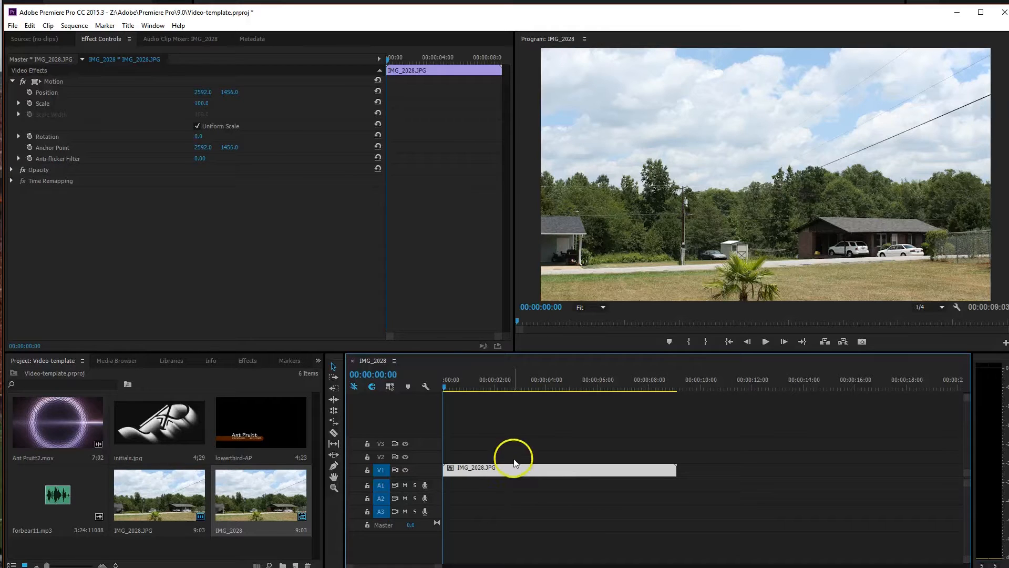
Step: Set the IMG_2028 sequence's editing mode to DSLR and its timebase to 23.976 frames/second
{"action": "left_click", "coordinate": [85, 29]}
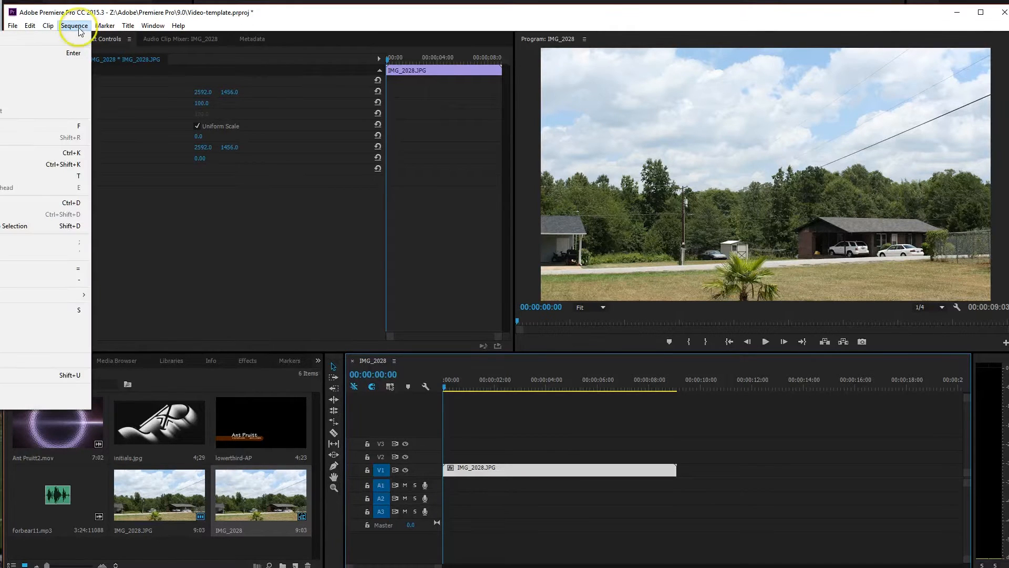
{"action": "left_click", "coordinate": [47, 27]}
{"action": "left_click", "coordinate": [78, 28]}
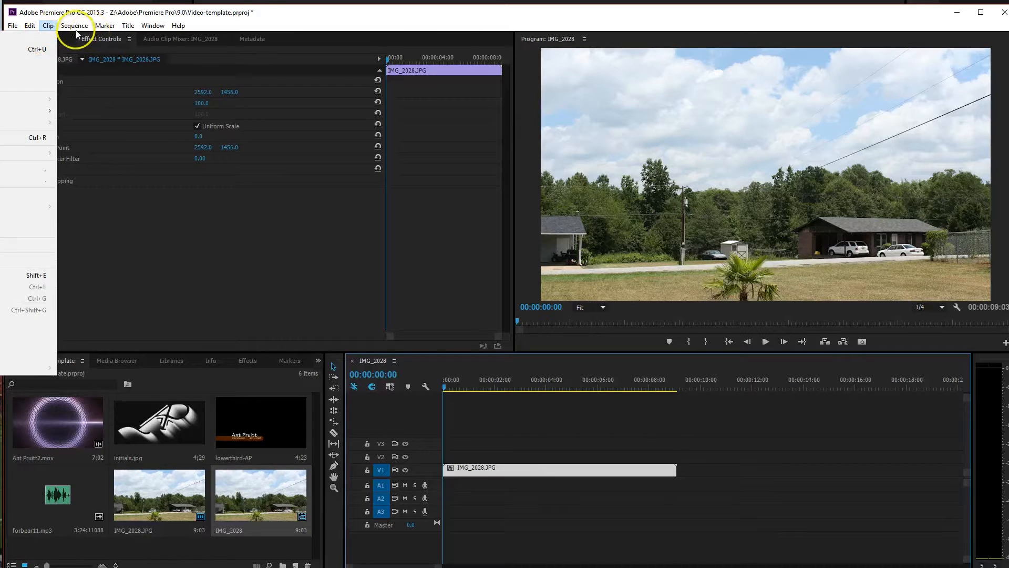
{"action": "left_click", "coordinate": [74, 38]}
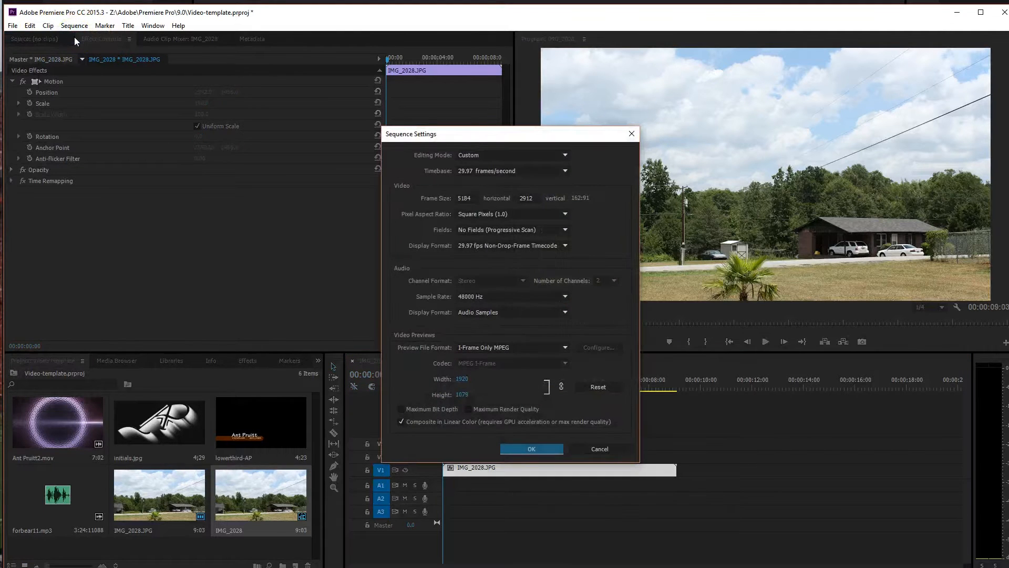
{"action": "left_click", "coordinate": [506, 174]}
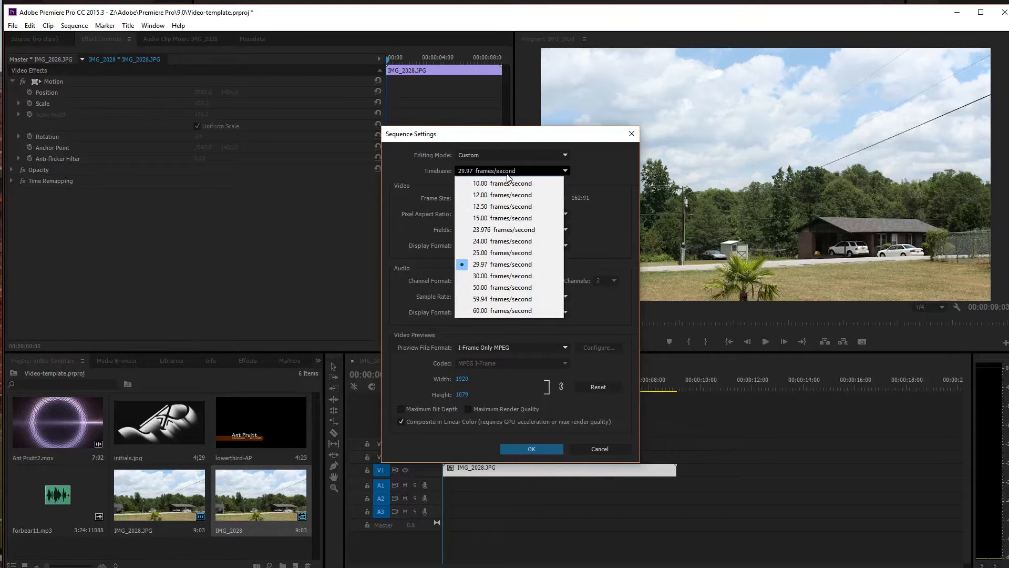
{"action": "left_click", "coordinate": [497, 230]}
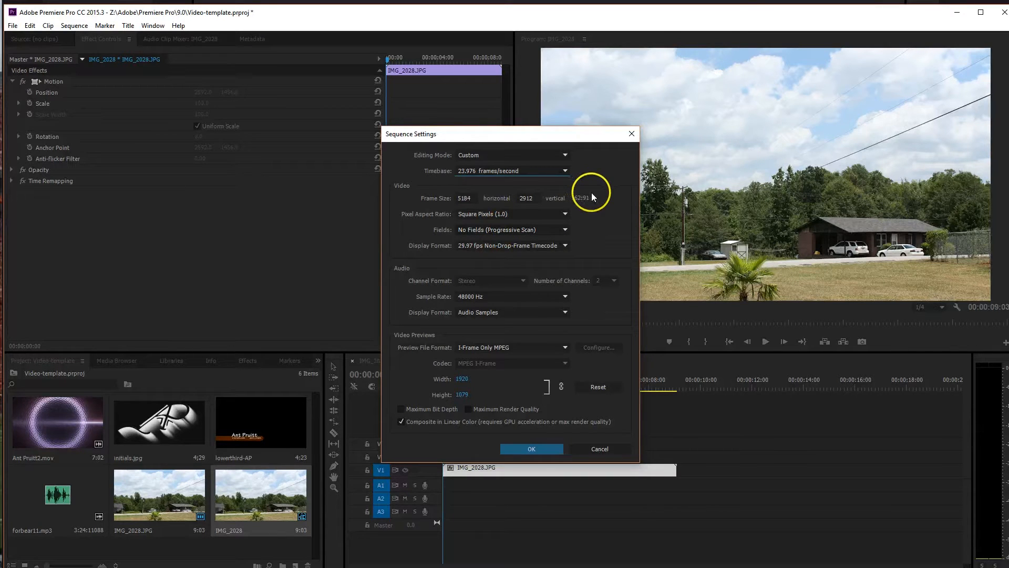
{"action": "left_click", "coordinate": [492, 155]}
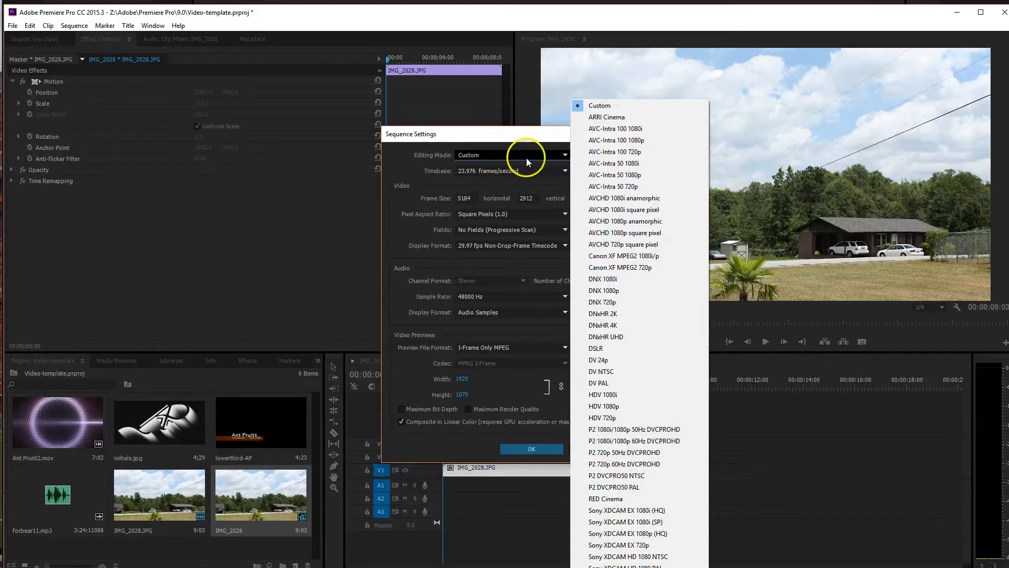
{"action": "left_click", "coordinate": [654, 350]}
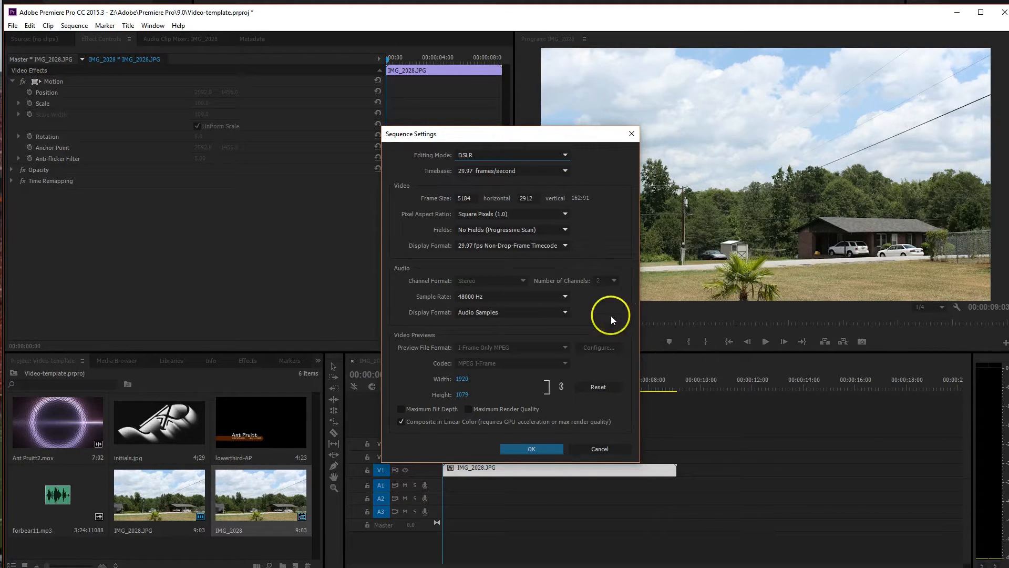
{"action": "left_click", "coordinate": [468, 172]}
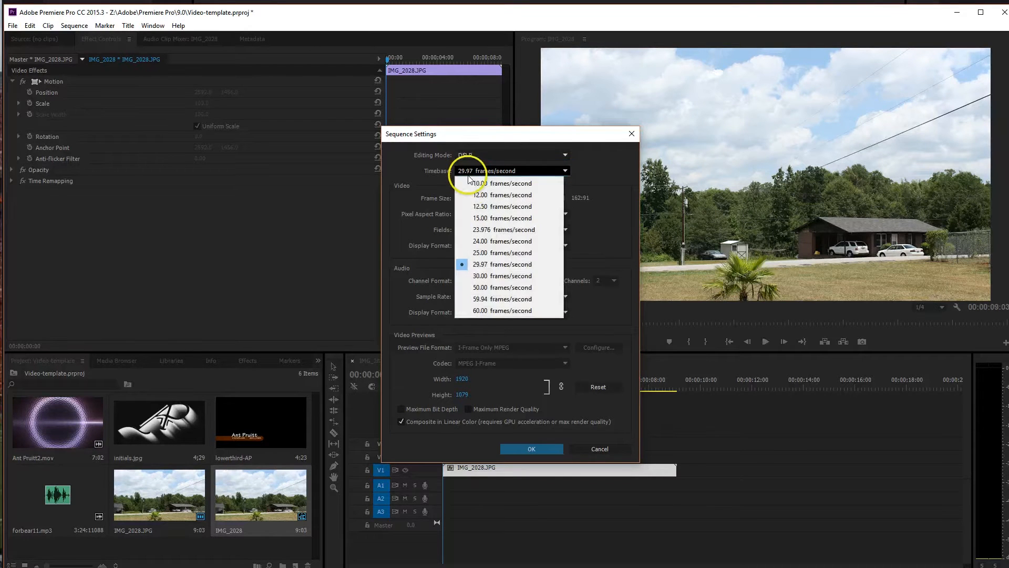
{"action": "left_click", "coordinate": [509, 232]}
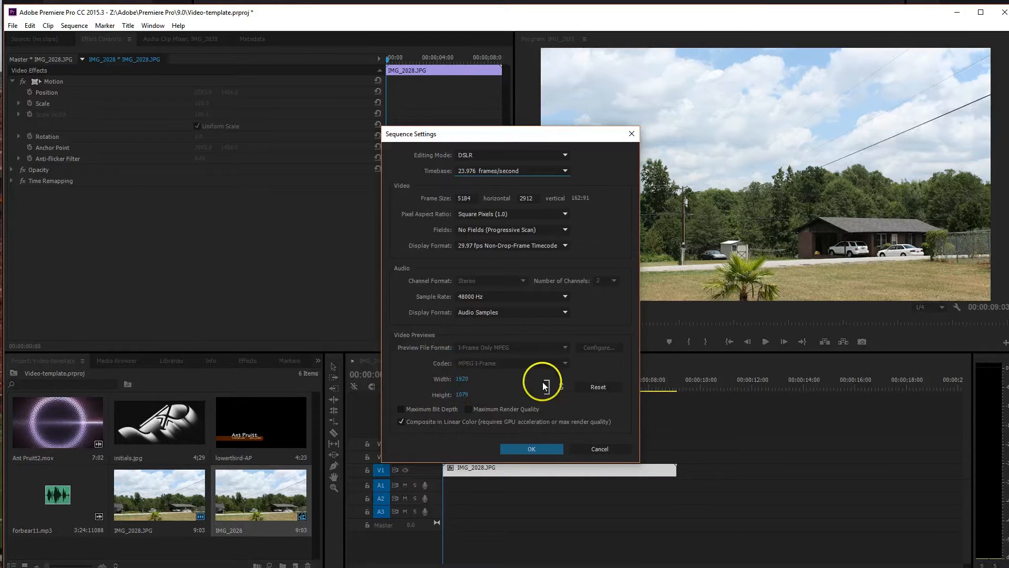
Step: Try to set the sequence's video preview height to 1080 and accept the sequence settings
{"action": "left_click", "coordinate": [463, 394]}
{"action": "type", "text": "108"}
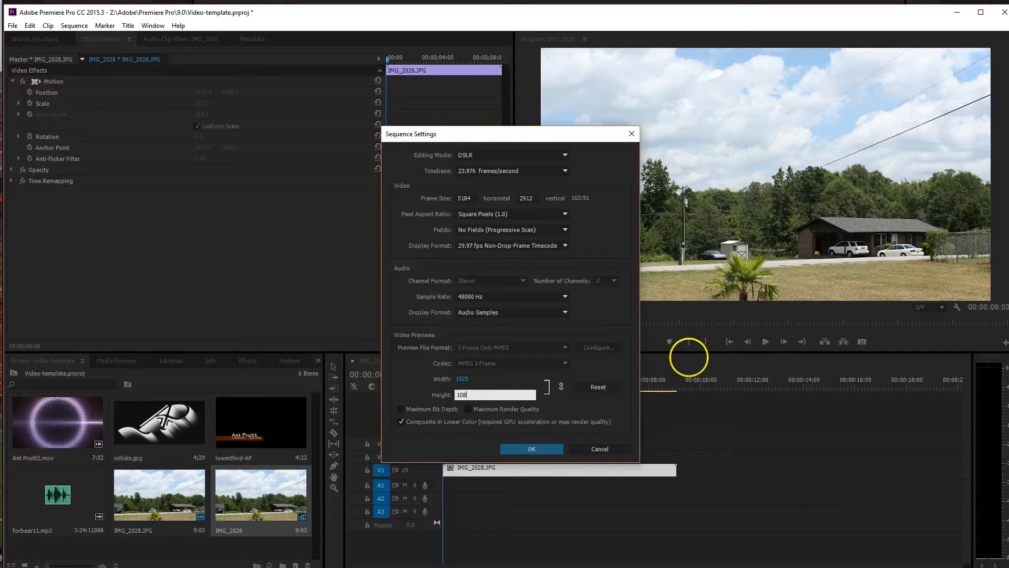
{"action": "type", "text": "0"}
{"action": "key", "text": "Return"}
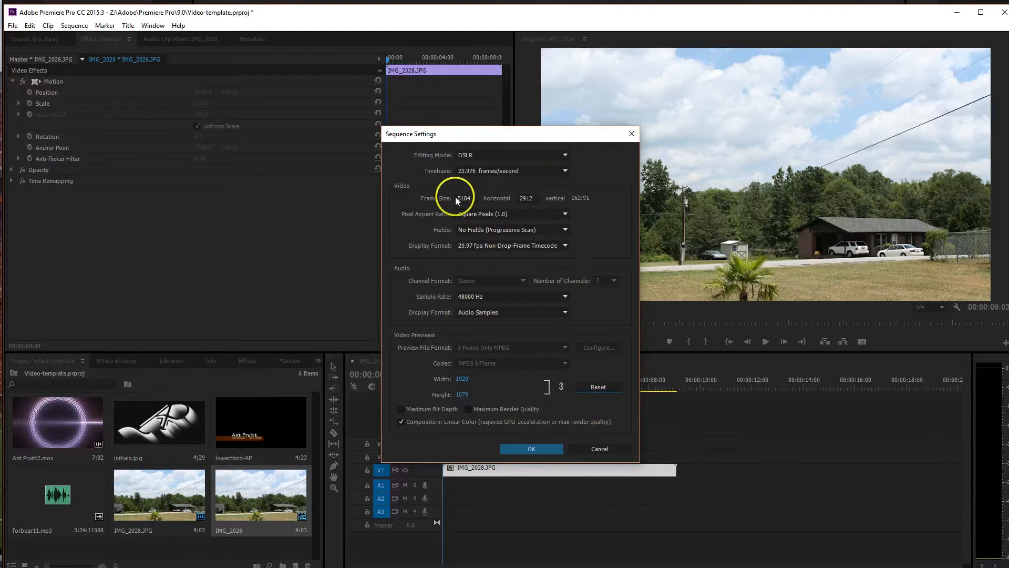
{"action": "key", "text": "Return"}
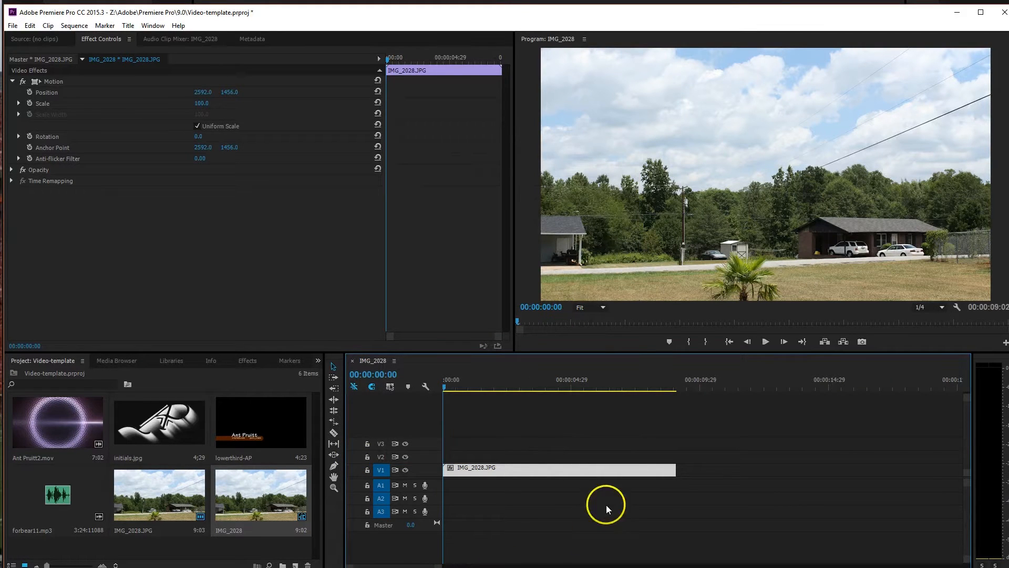
Step: Slow the IMG_2028.JPG clip on track V1 to 50% speed
{"action": "left_click_drag", "start_coordinate": [444, 387], "coordinate": [427, 400]}
{"action": "right_click", "coordinate": [631, 473]}
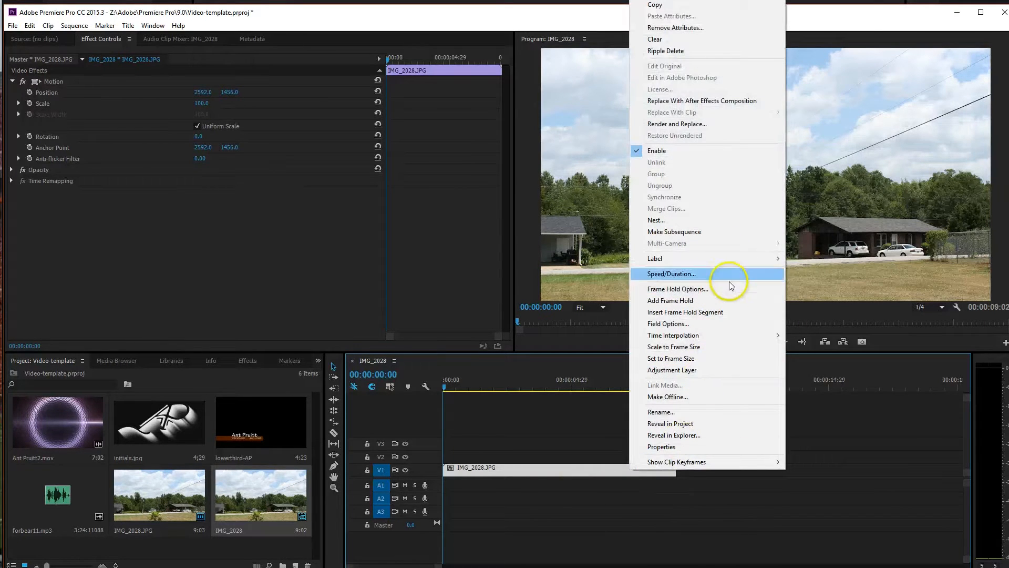
{"action": "left_click", "coordinate": [714, 273]}
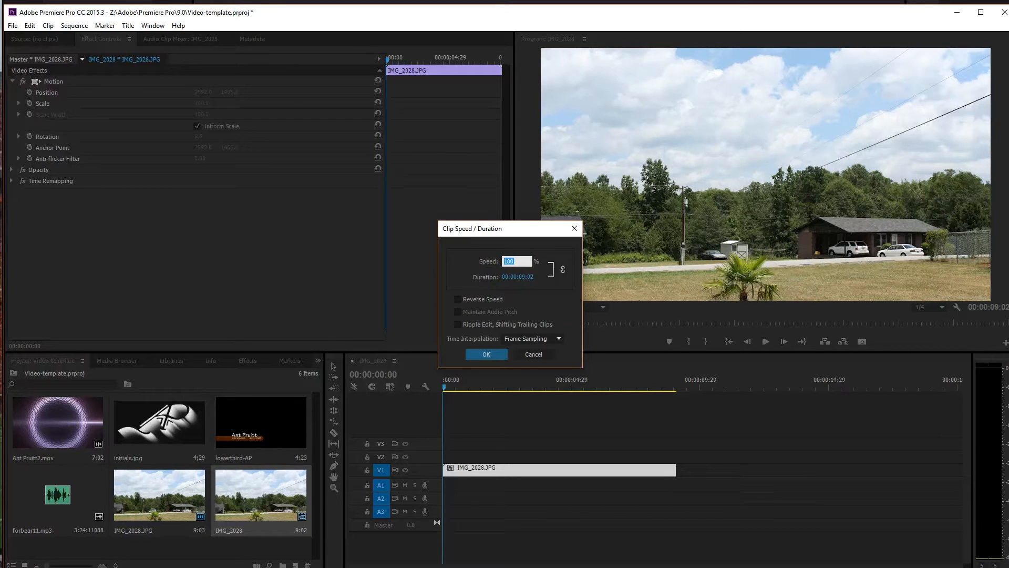
{"action": "type", "text": "60"}
{"action": "double_click", "coordinate": [510, 260]}
{"action": "type", "text": "50"}
{"action": "left_click", "coordinate": [529, 292]}
{"action": "left_click", "coordinate": [480, 353]}
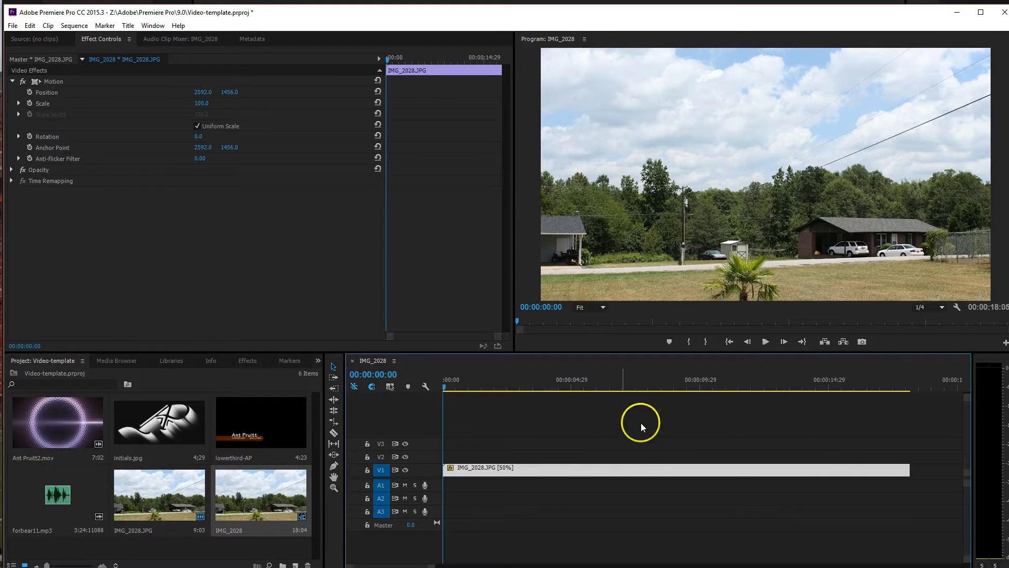
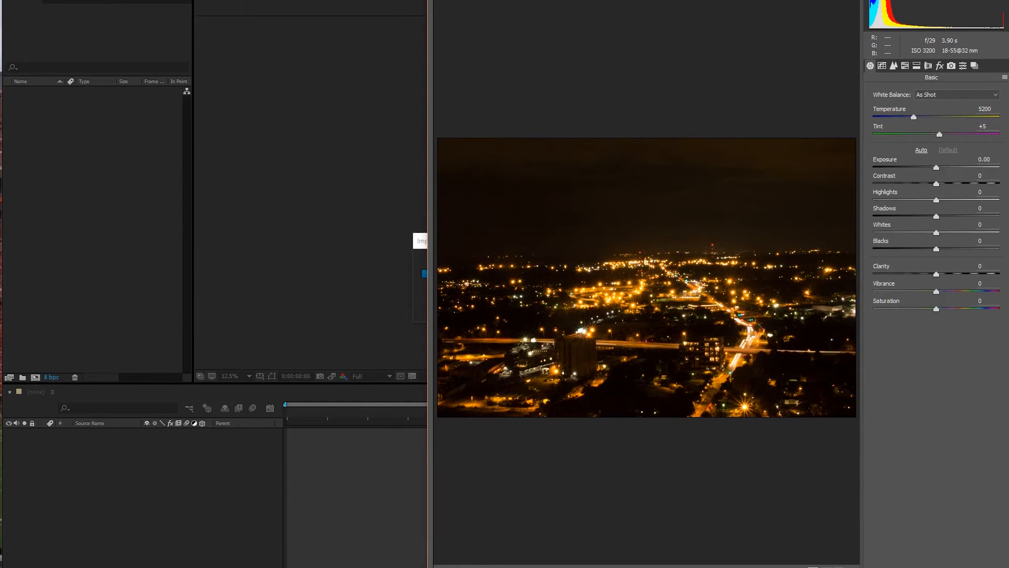
Step: Switch to After Effects, finish importing the CR2 raw photo sequence, and interpret its footage at 23.967 frames per second
{"action": "key", "text": "Return"}
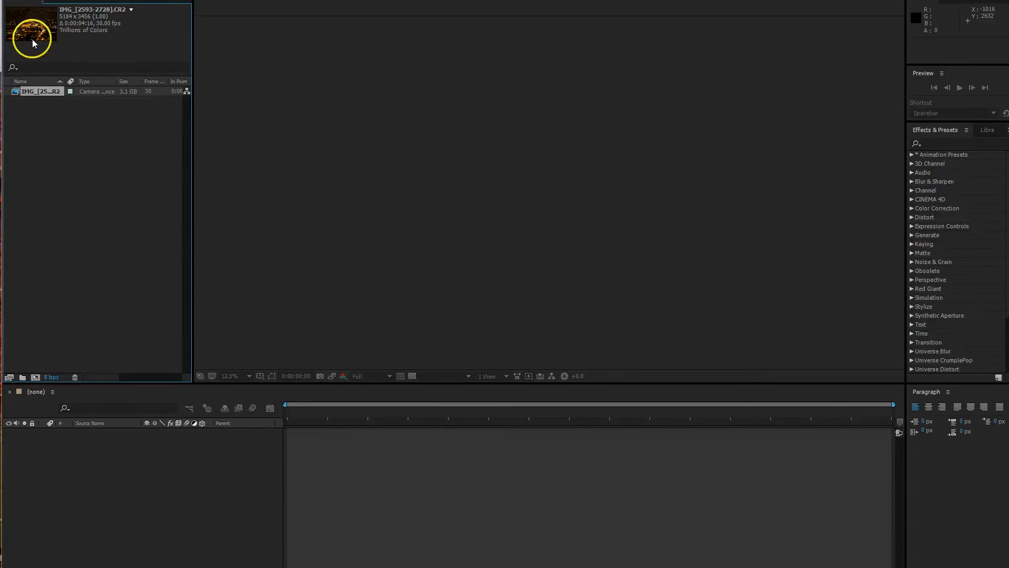
{"action": "right_click", "coordinate": [33, 91]}
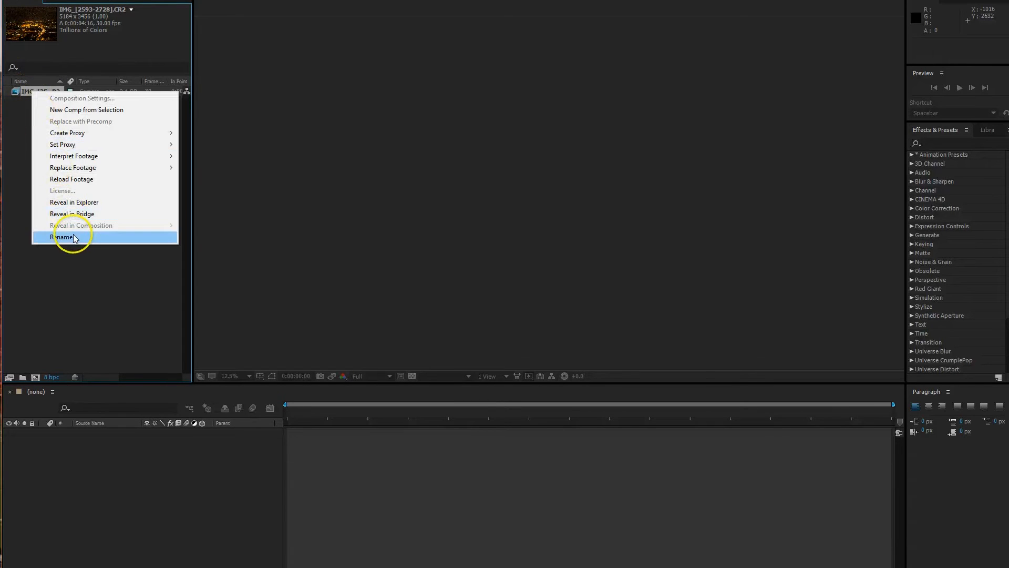
{"action": "mouse_move", "coordinate": [154, 155]}
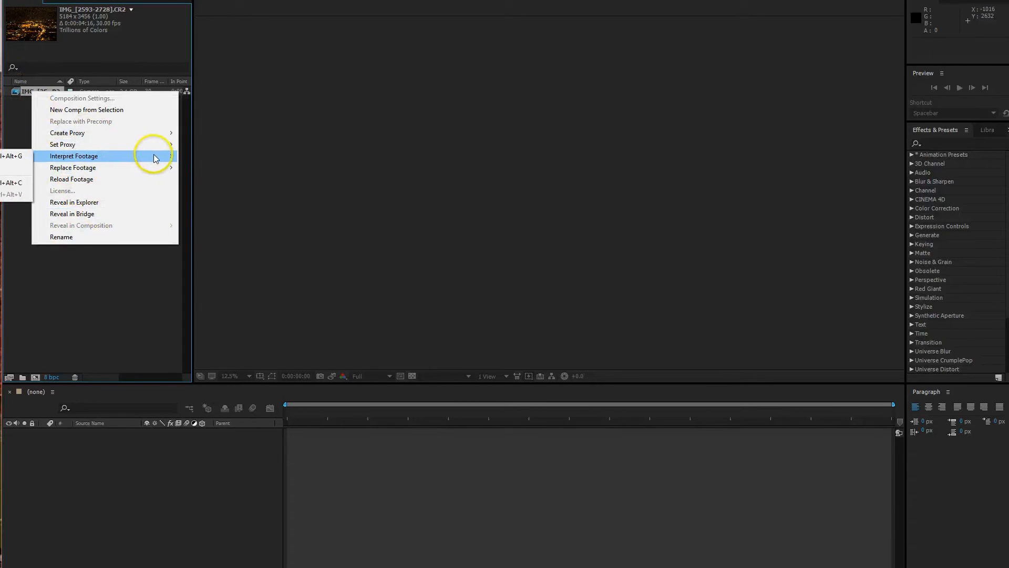
{"action": "left_click", "coordinate": [12, 156]}
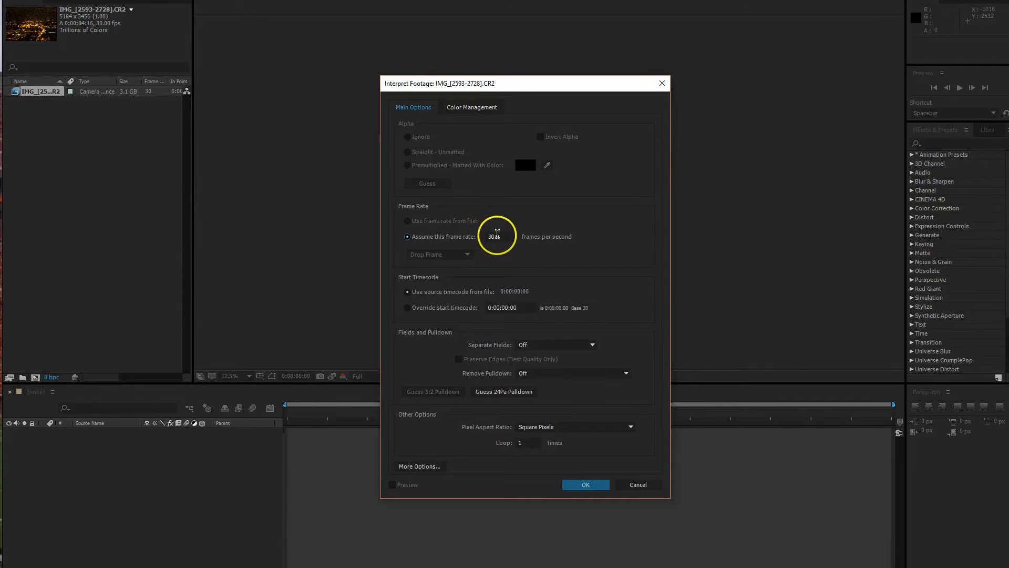
{"action": "left_click", "coordinate": [500, 236]}
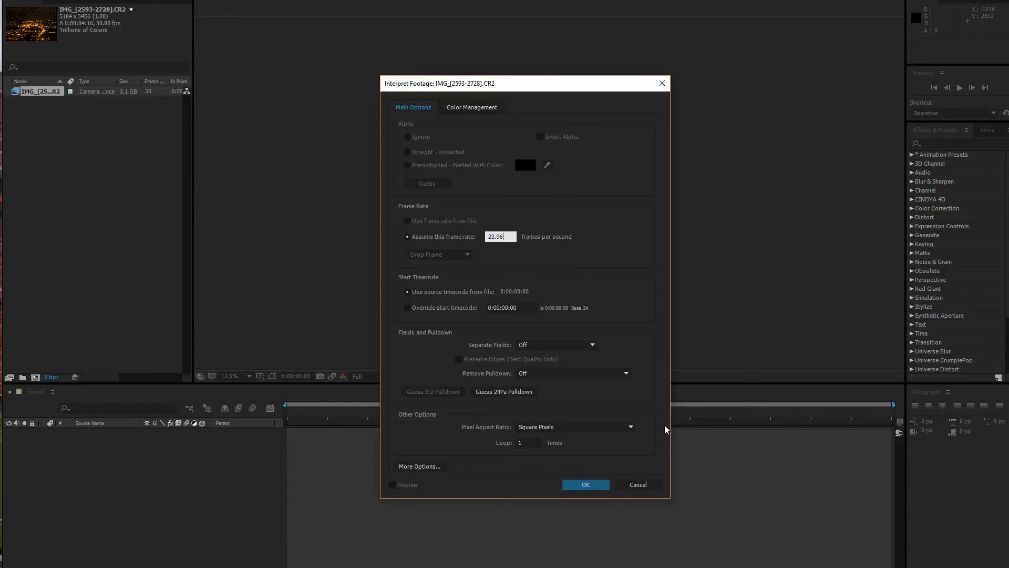
{"action": "left_click", "coordinate": [579, 266]}
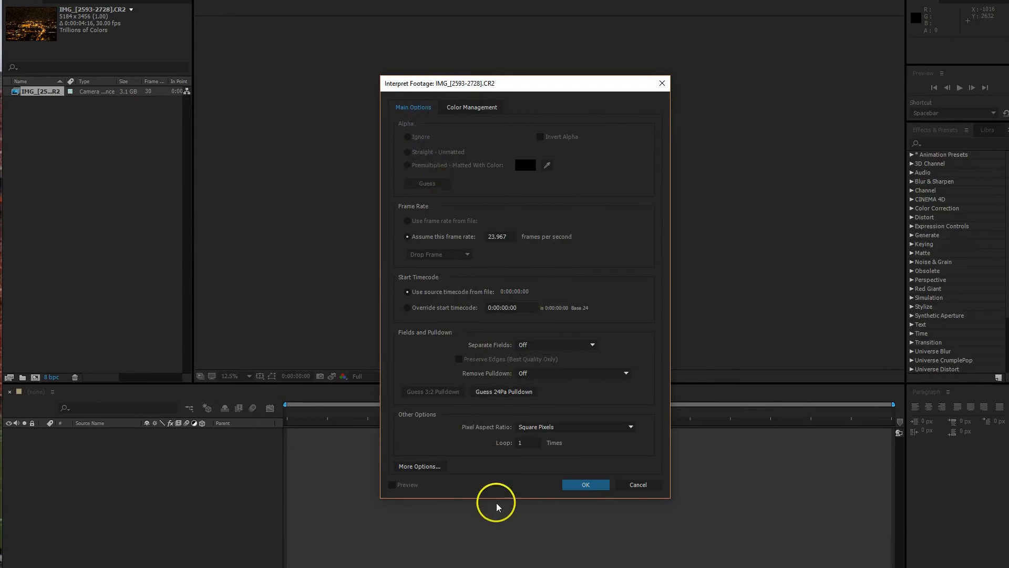
{"action": "left_click", "coordinate": [587, 485]}
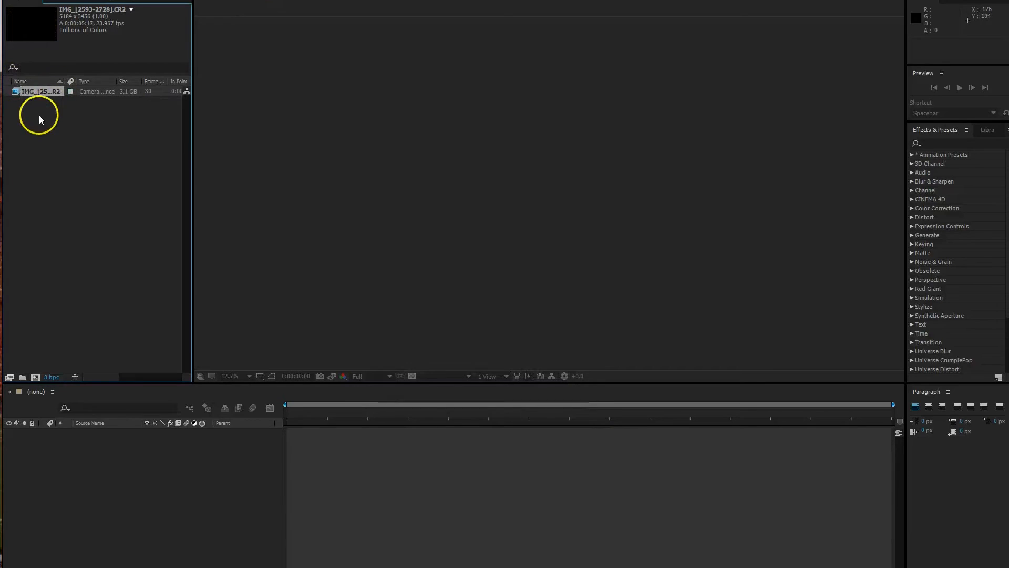
Step: Create a composition from the imported CR2 sequence and reveal its layer's Transform properties
{"action": "left_click_drag", "start_coordinate": [31, 92], "coordinate": [77, 147]}
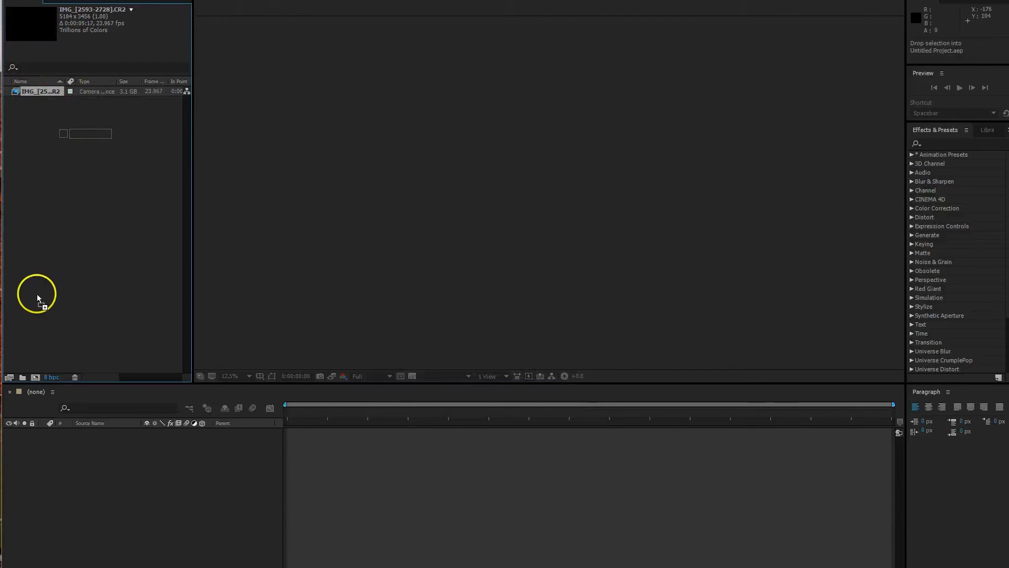
{"action": "left_click_drag", "start_coordinate": [25, 340], "coordinate": [33, 377]}
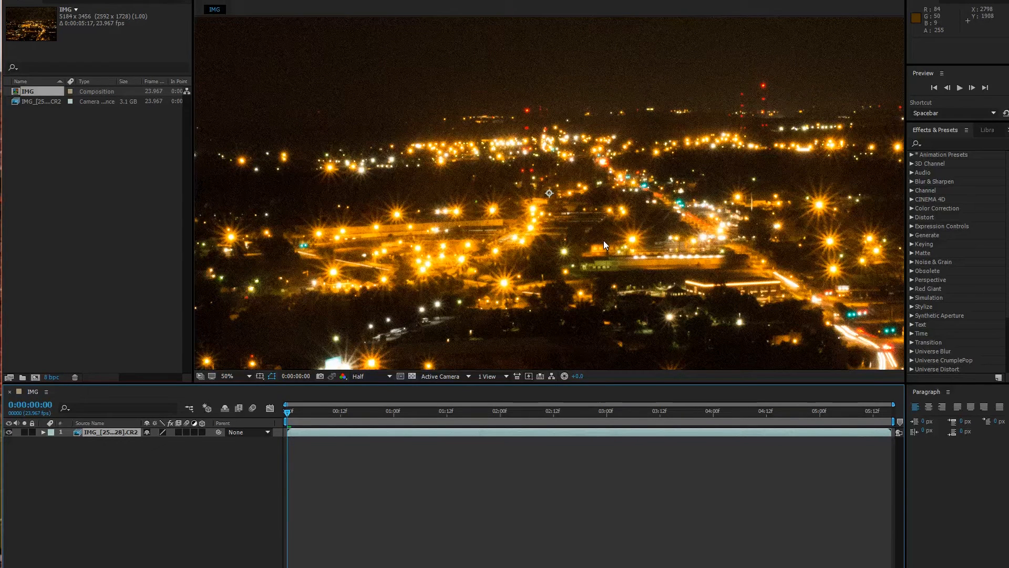
{"action": "left_click", "coordinate": [358, 297]}
{"action": "left_click", "coordinate": [44, 433]}
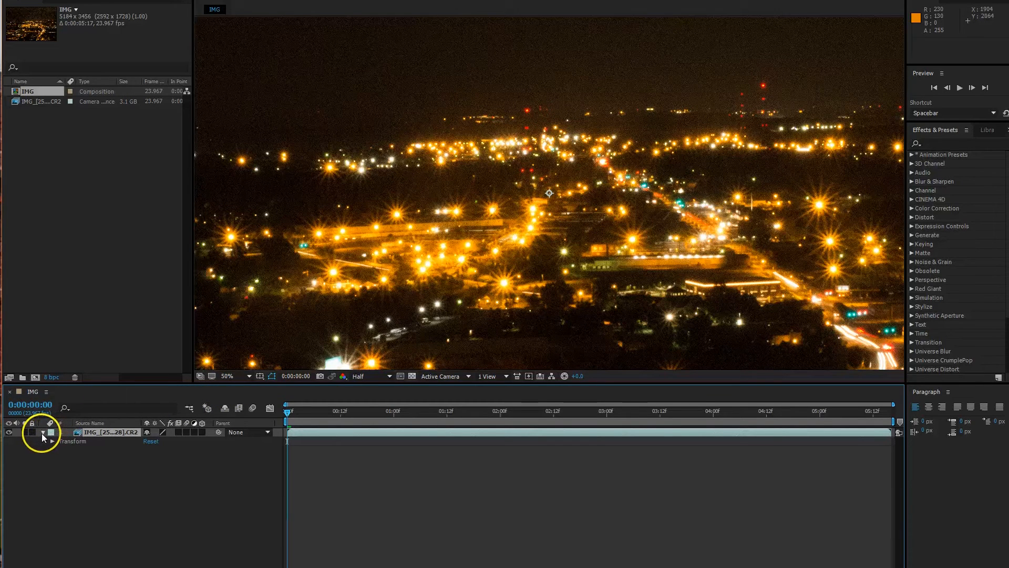
{"action": "left_click", "coordinate": [53, 441]}
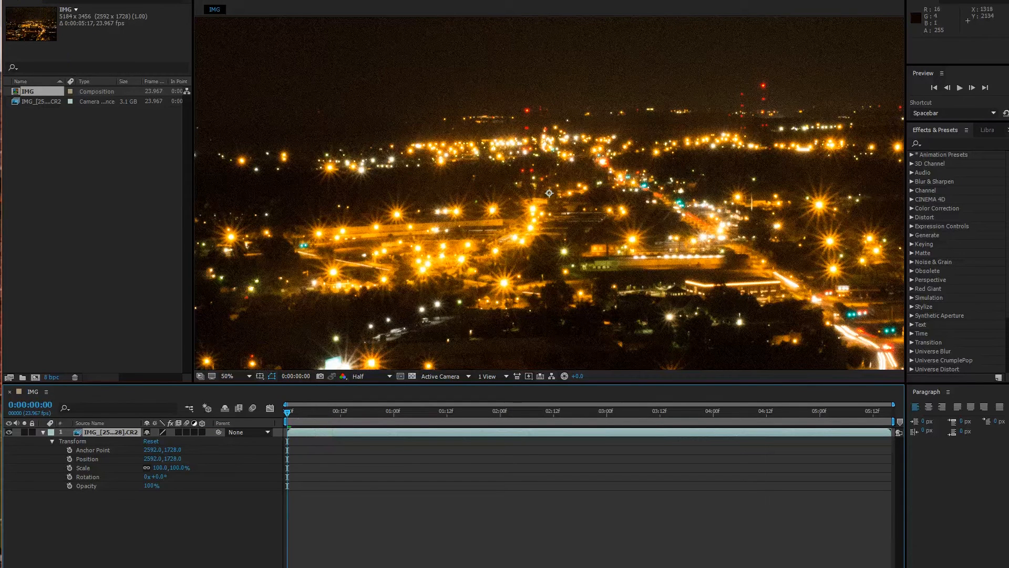
Step: Apply the HDTV 1080 24 preset to the IMG composition and scale the photo sequence layer to 32%
{"action": "left_click", "coordinate": [0, 0]}
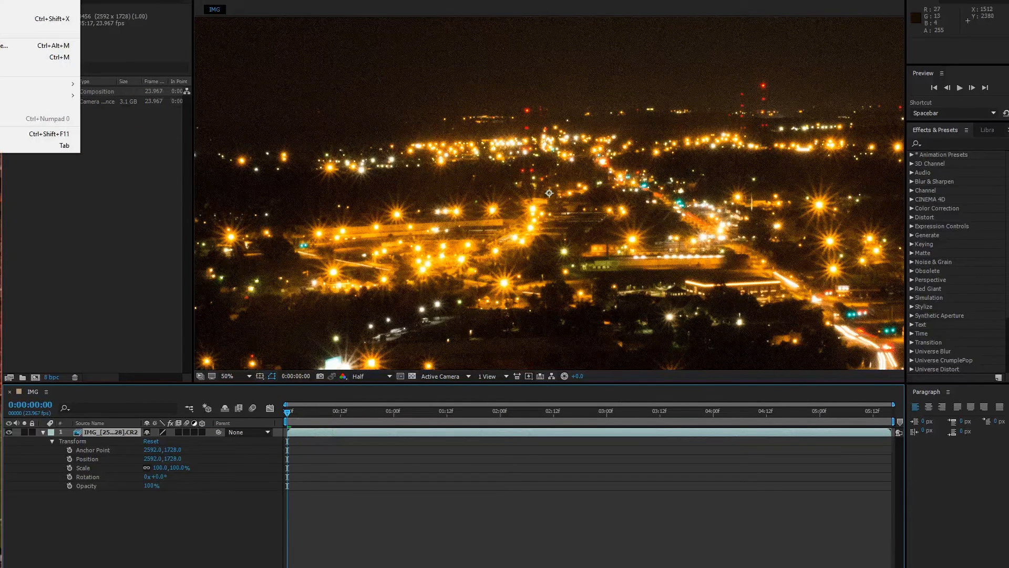
{"action": "left_click", "coordinate": [39, 1]}
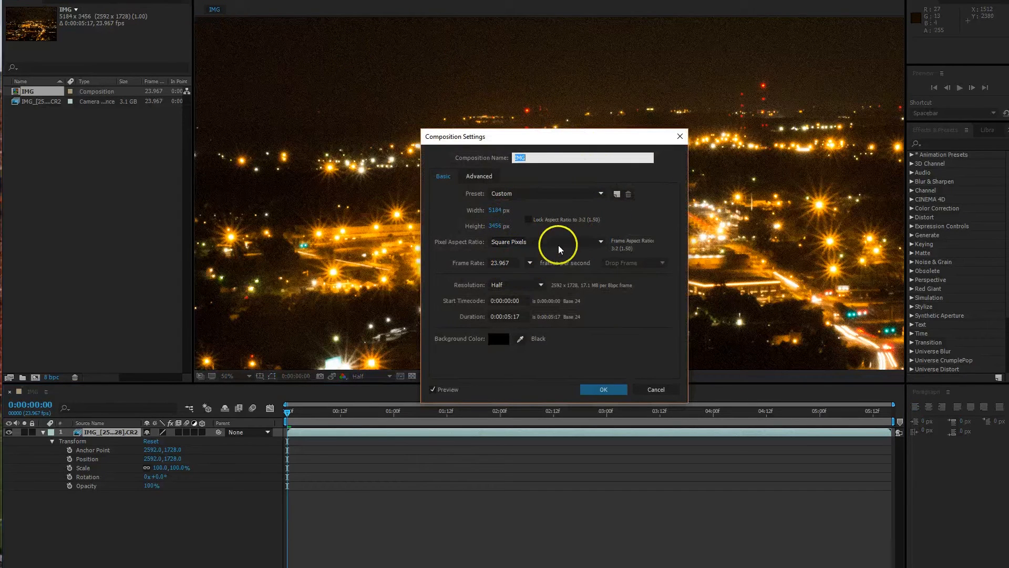
{"action": "left_click", "coordinate": [569, 192]}
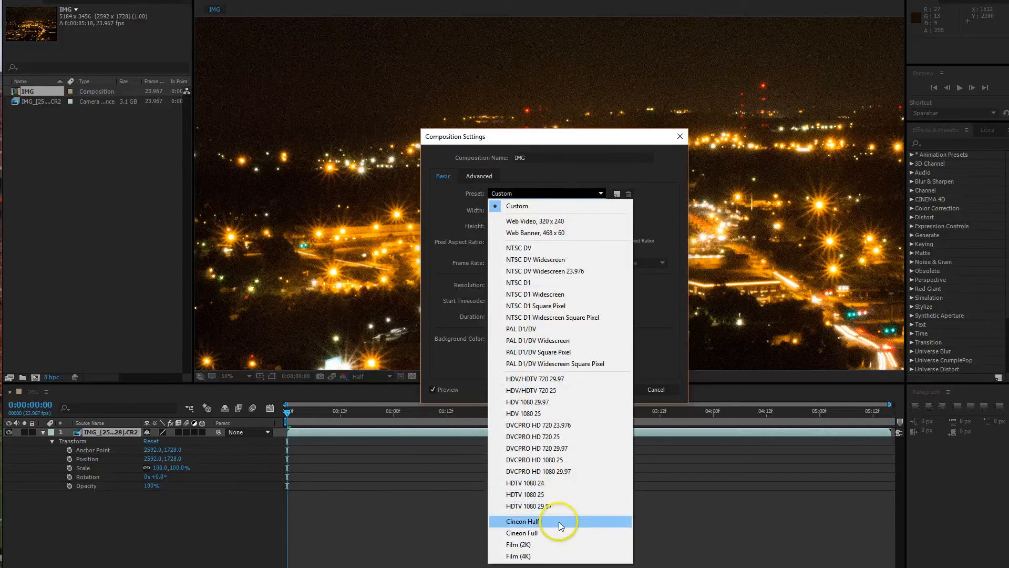
{"action": "left_click", "coordinate": [582, 482]}
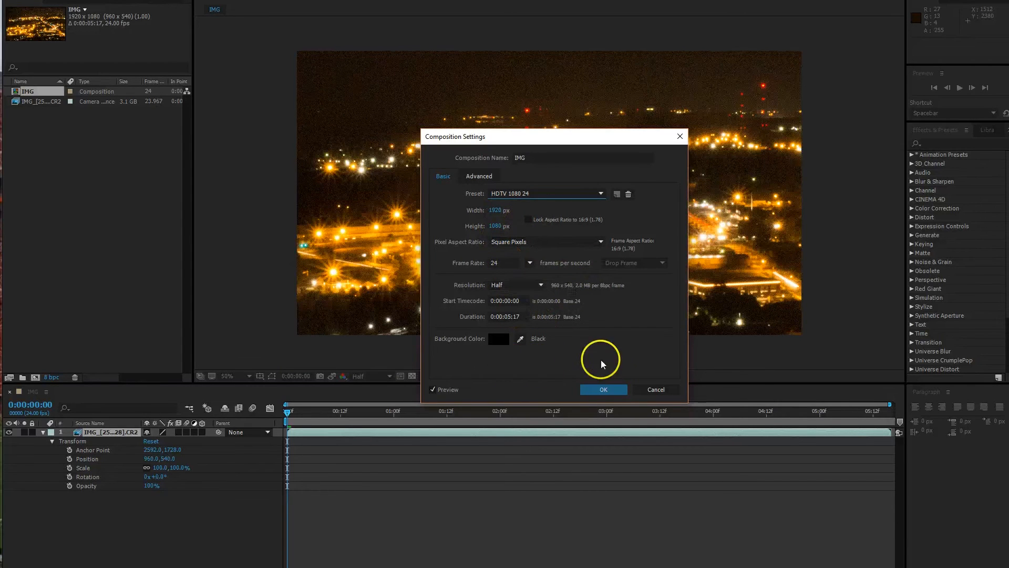
{"action": "left_click", "coordinate": [603, 390]}
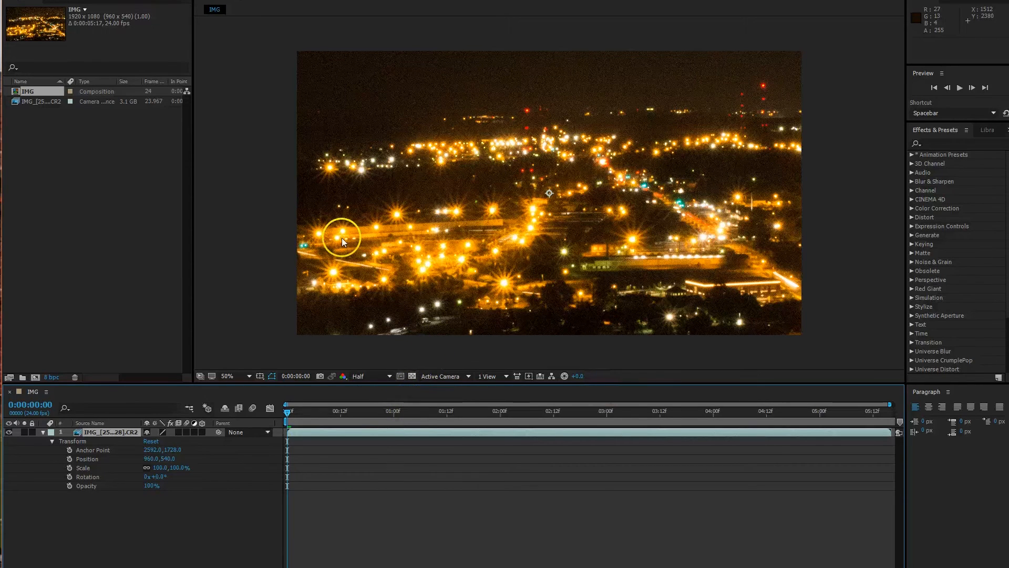
{"action": "left_click_drag", "start_coordinate": [164, 471], "coordinate": [122, 468]}
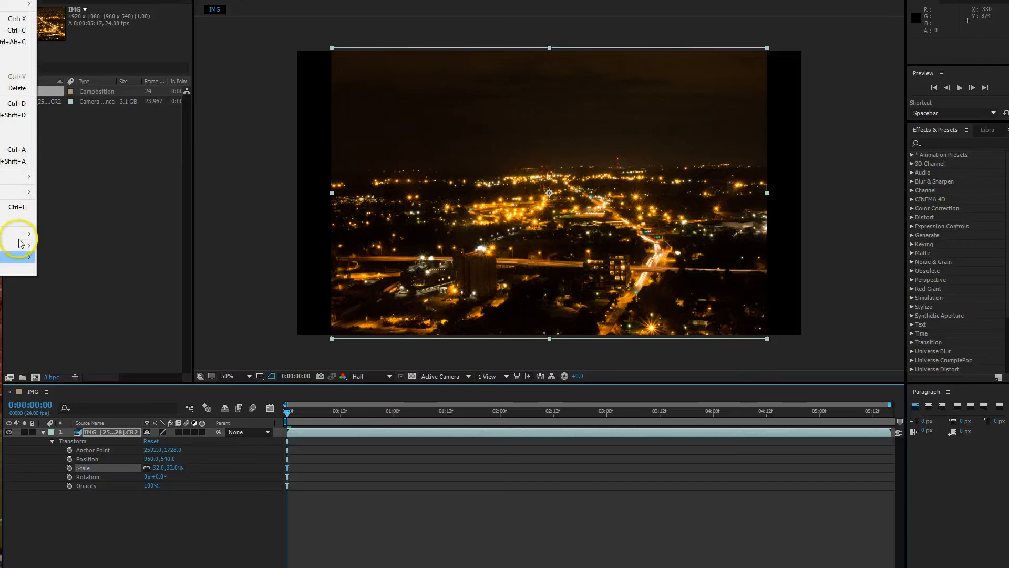
Step: Examine the memory preferences for RAM reserved for other applications and close them without saving
{"action": "mouse_move", "coordinate": [29, 246]}
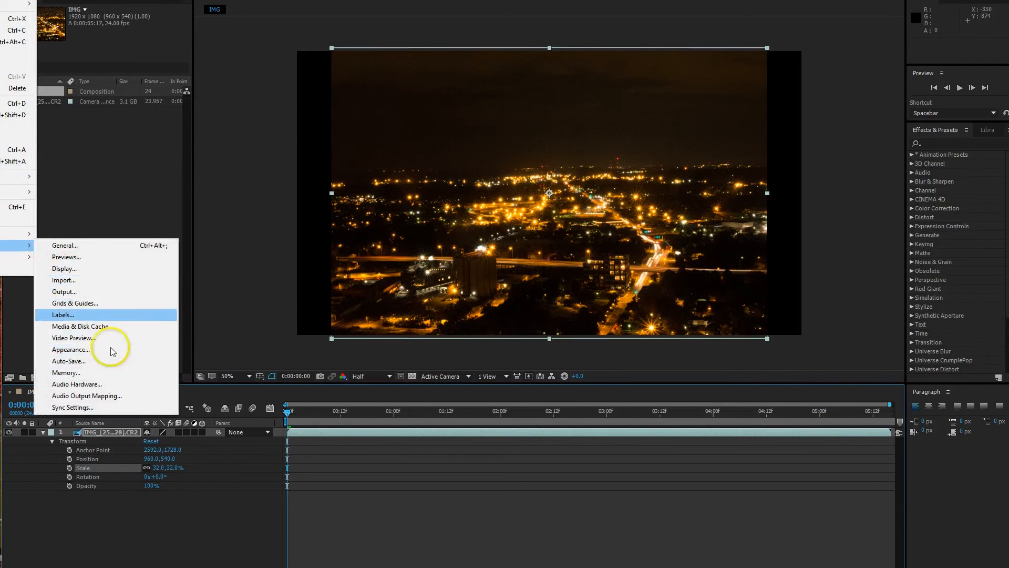
{"action": "left_click", "coordinate": [118, 371]}
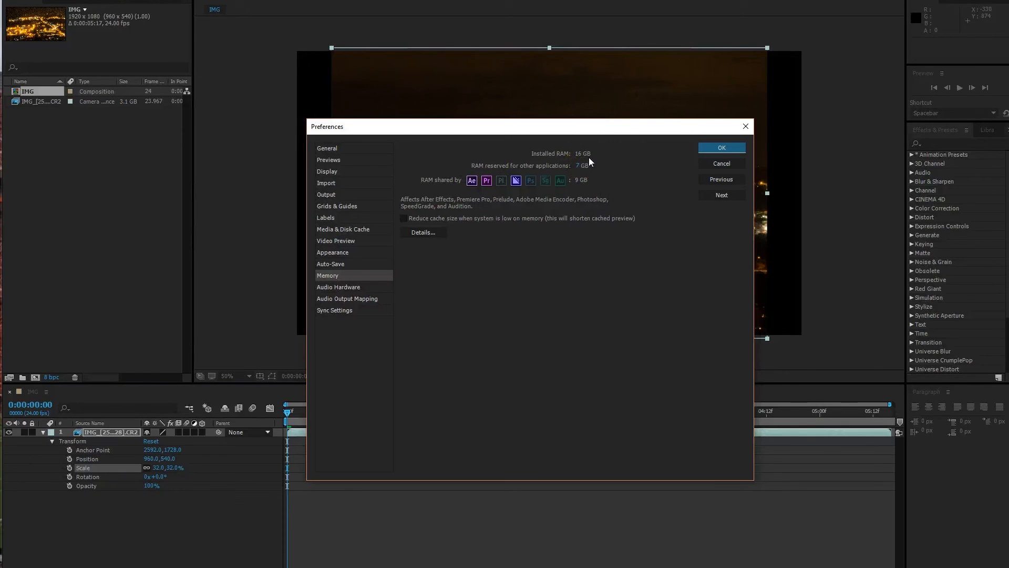
{"action": "left_click_drag", "start_coordinate": [579, 165], "coordinate": [579, 169]}
{"action": "left_click", "coordinate": [719, 162]}
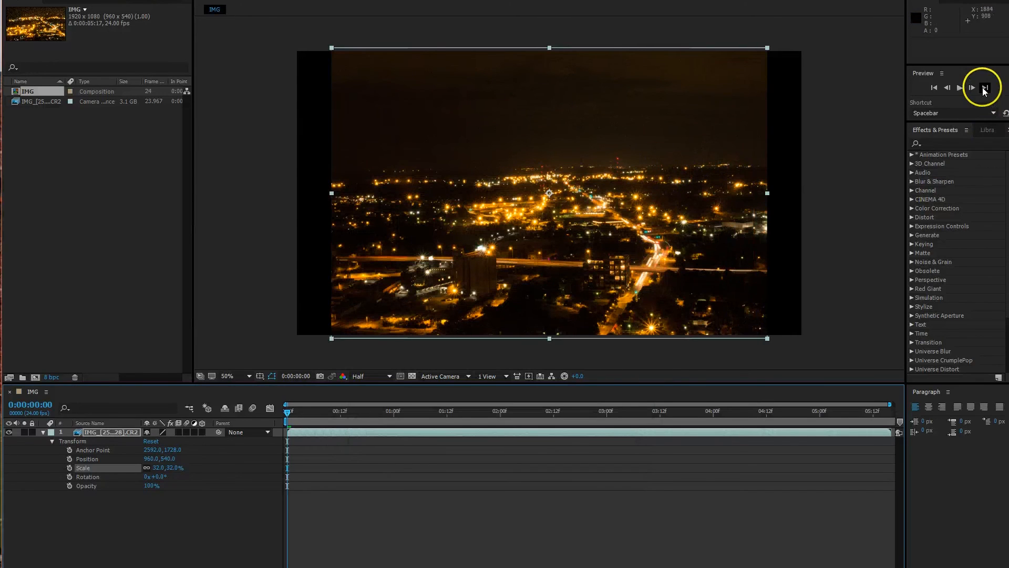
Step: Play a short preview of the IMG composition and return the playhead to the start
{"action": "left_click", "coordinate": [960, 87]}
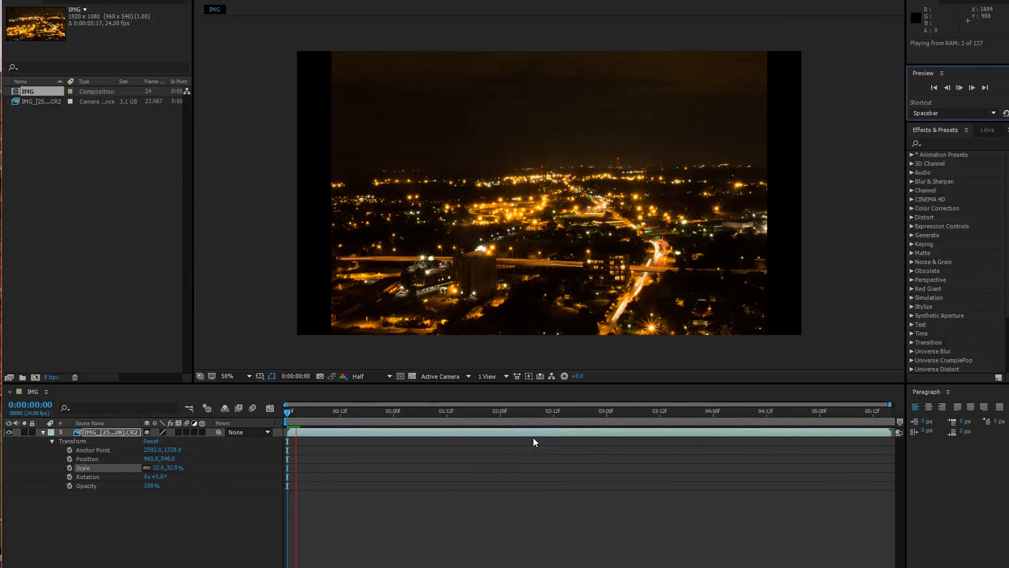
{"action": "left_click", "coordinate": [959, 90]}
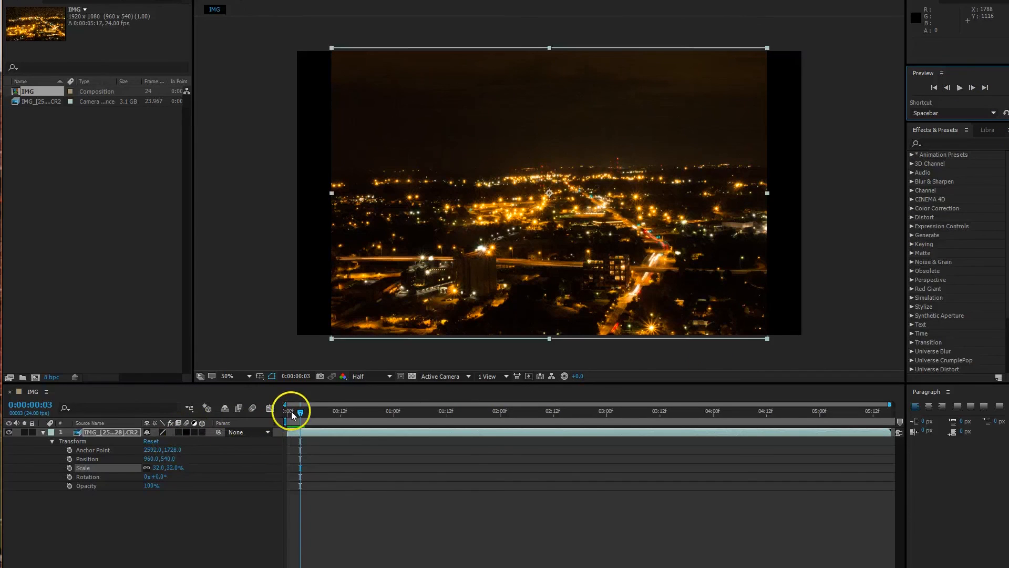
{"action": "left_click_drag", "start_coordinate": [292, 415], "coordinate": [288, 413]}
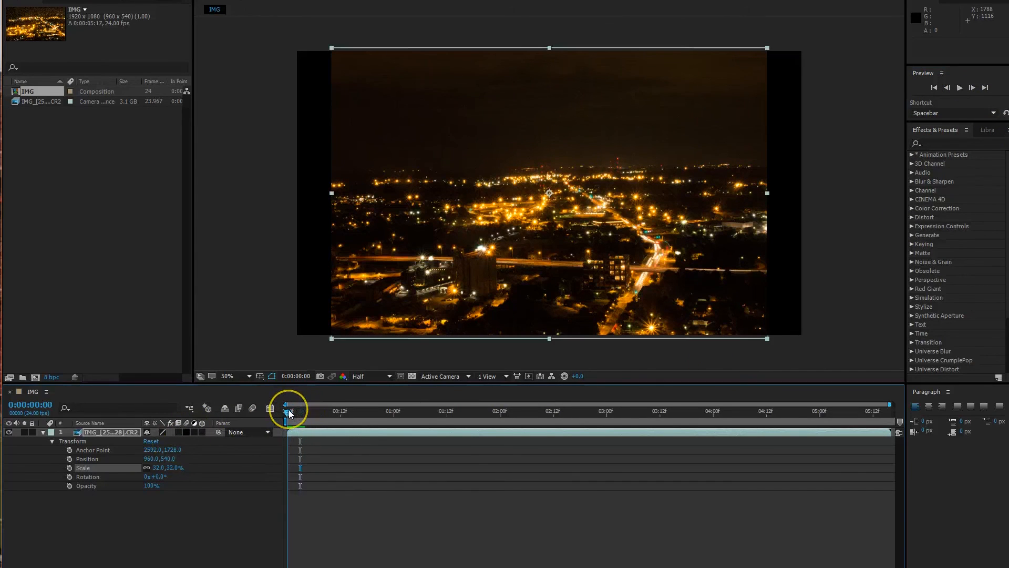
{"action": "mouse_move", "coordinate": [289, 410]}
{"action": "left_mouse_down"}
{"action": "mouse_move", "coordinate": [303, 410]}
{"action": "mouse_move", "coordinate": [274, 420]}
{"action": "left_mouse_up"}
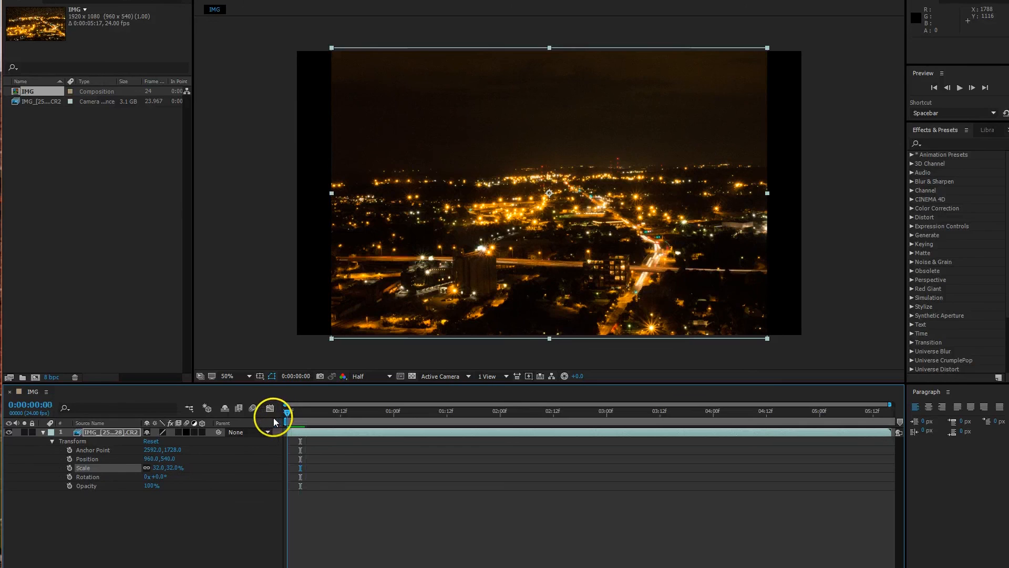